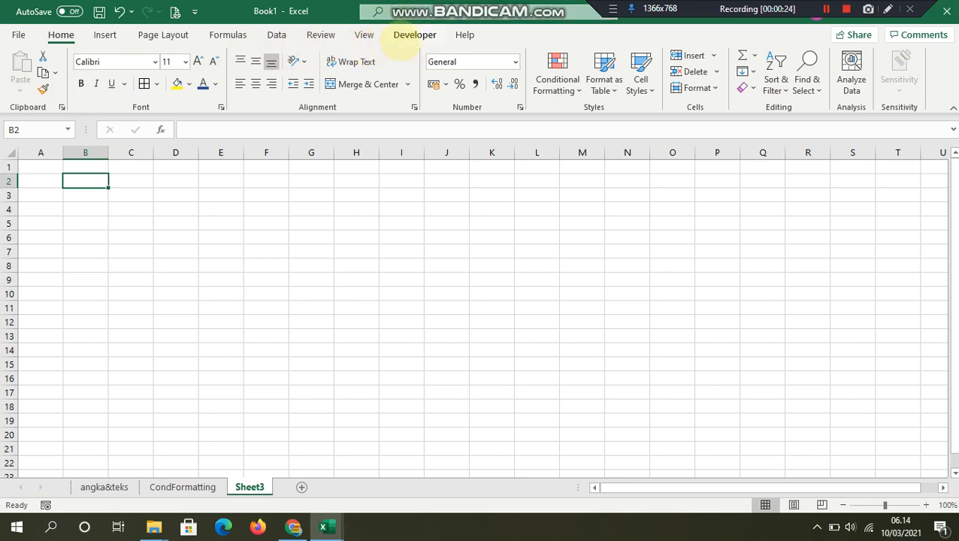
# - Review the ribbon customization options and their list of enabled main tabs, and close them without changing anything
pyautogui.click(18, 34)
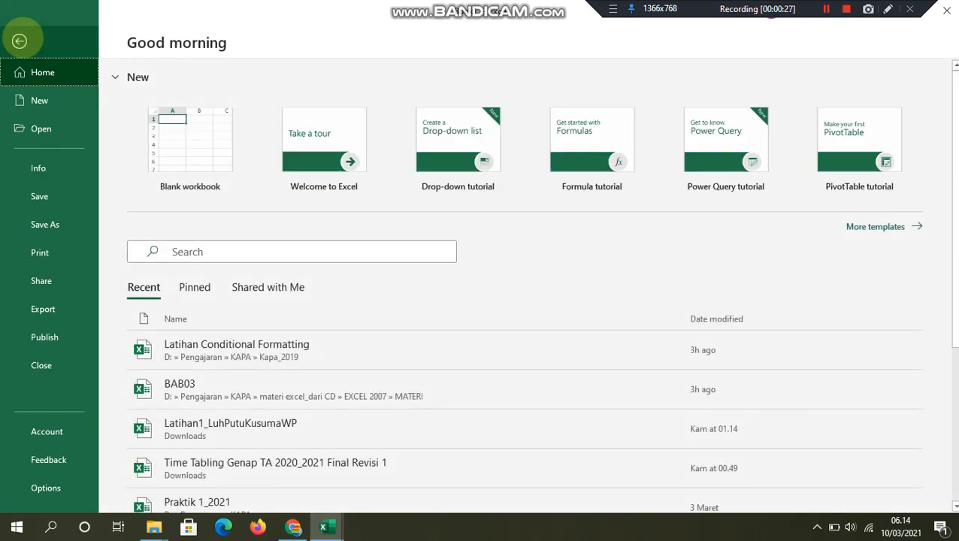
pyautogui.press('Escape')
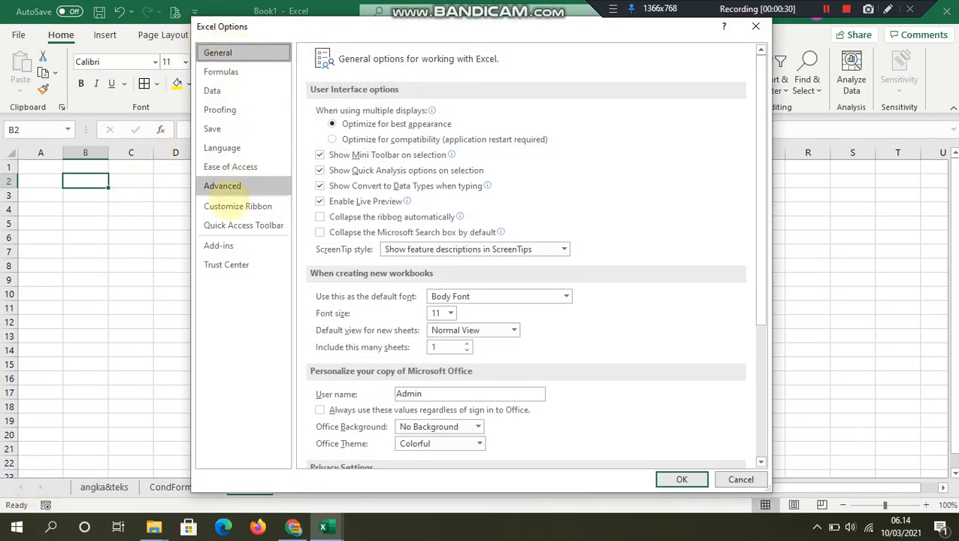
pyautogui.click(238, 206)
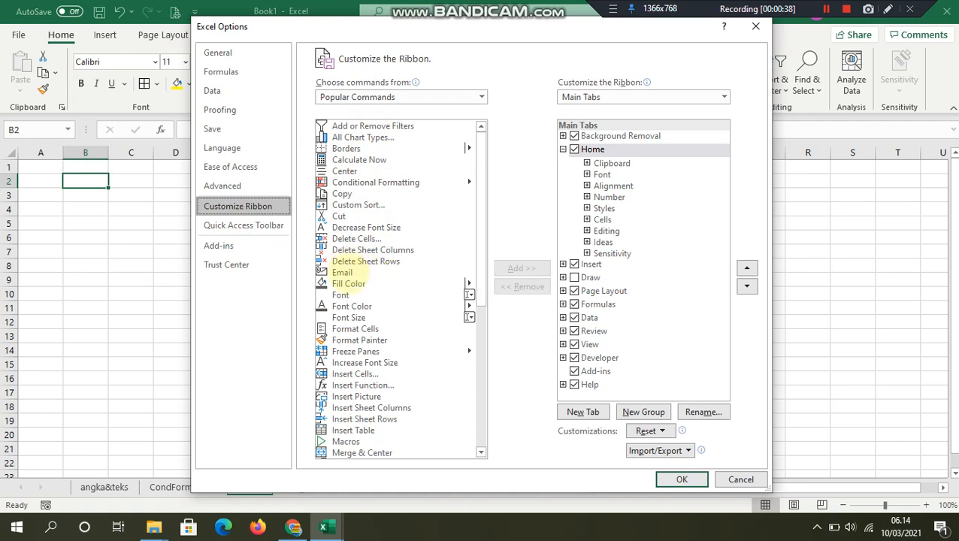
pyautogui.click(347, 273)
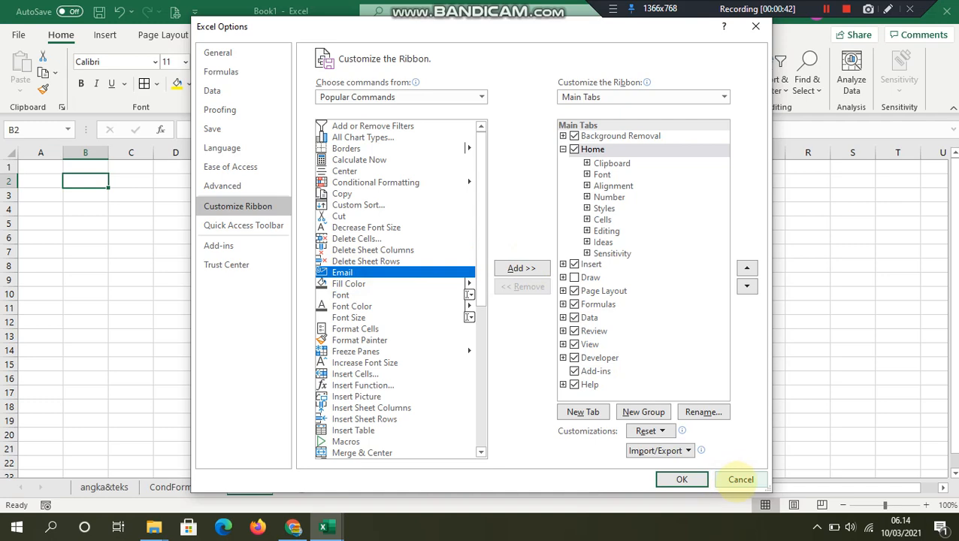
pyautogui.click(740, 478)
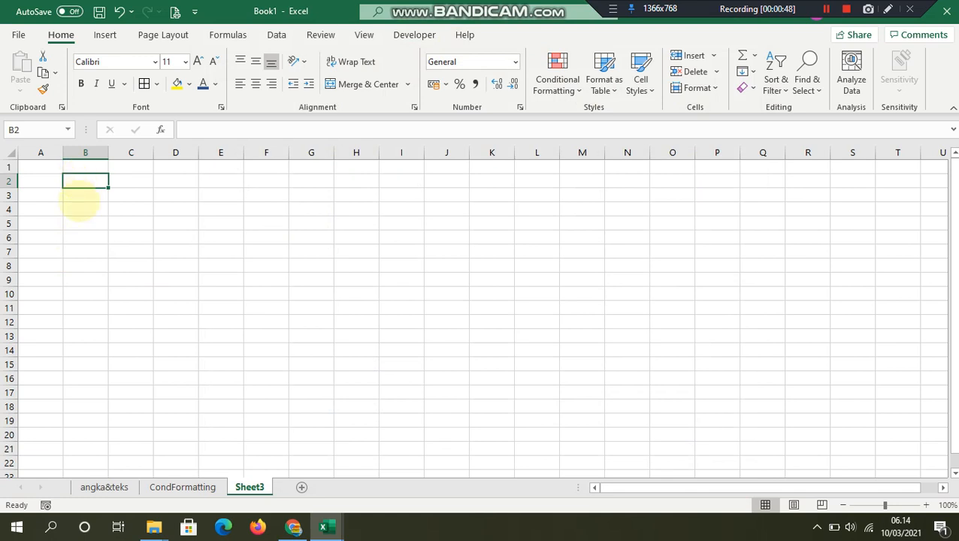
# - Insert a scroll bar form control drawn to cover cell B3
pyautogui.click(81, 198)
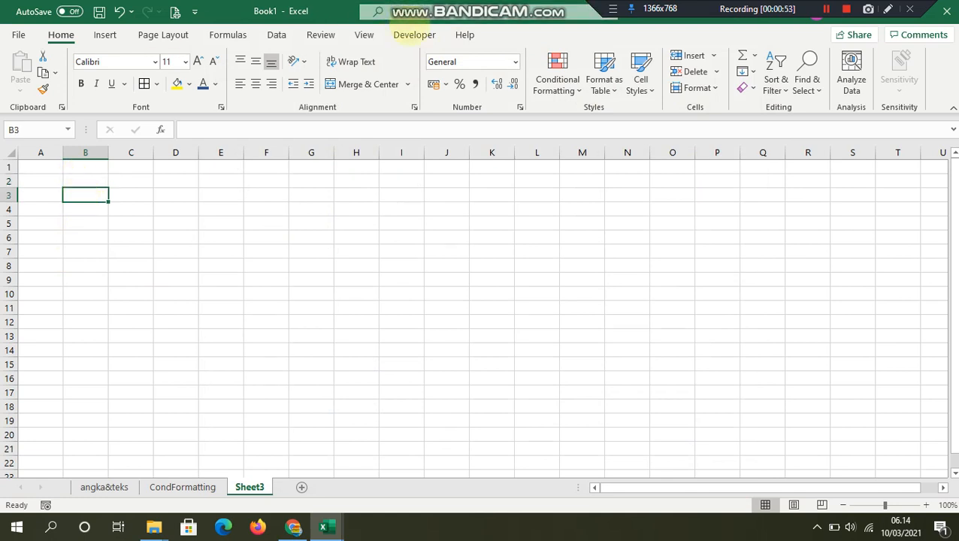
pyautogui.click(414, 35)
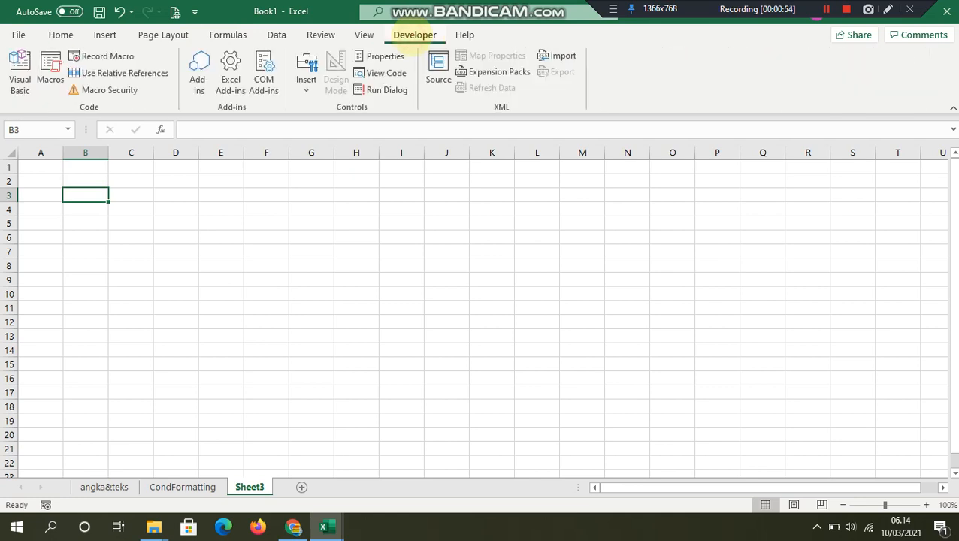
pyautogui.click(307, 88)
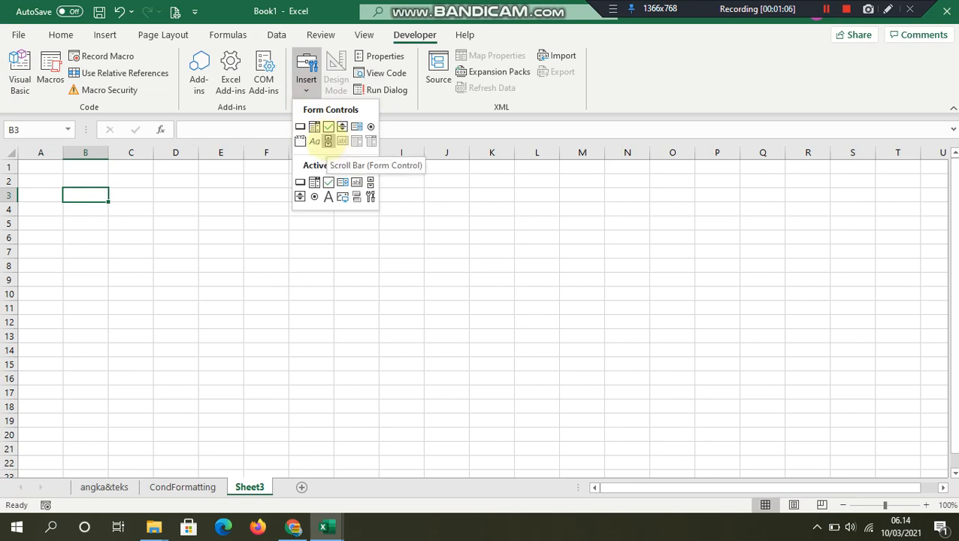
pyautogui.click(328, 141)
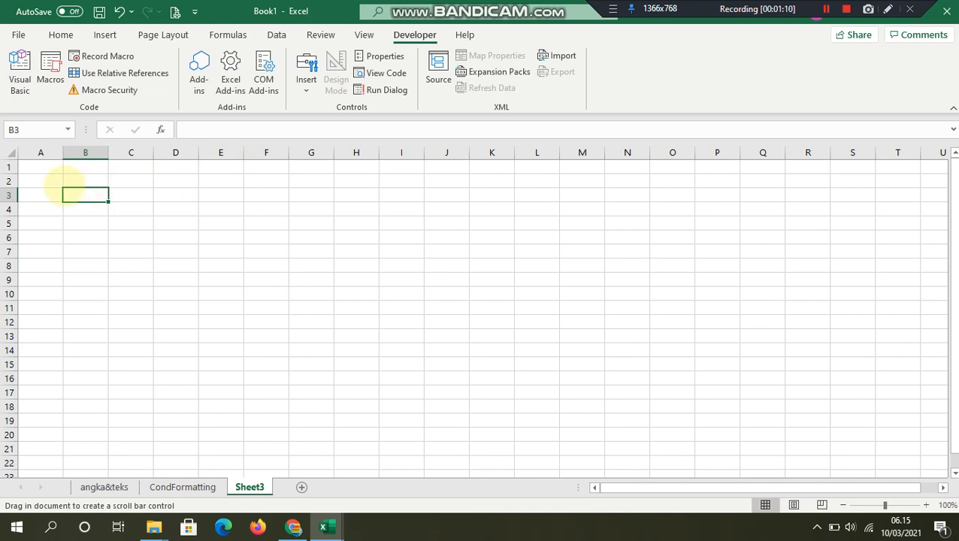
pyautogui.moveTo(63, 187); pyautogui.dragTo(109, 201)
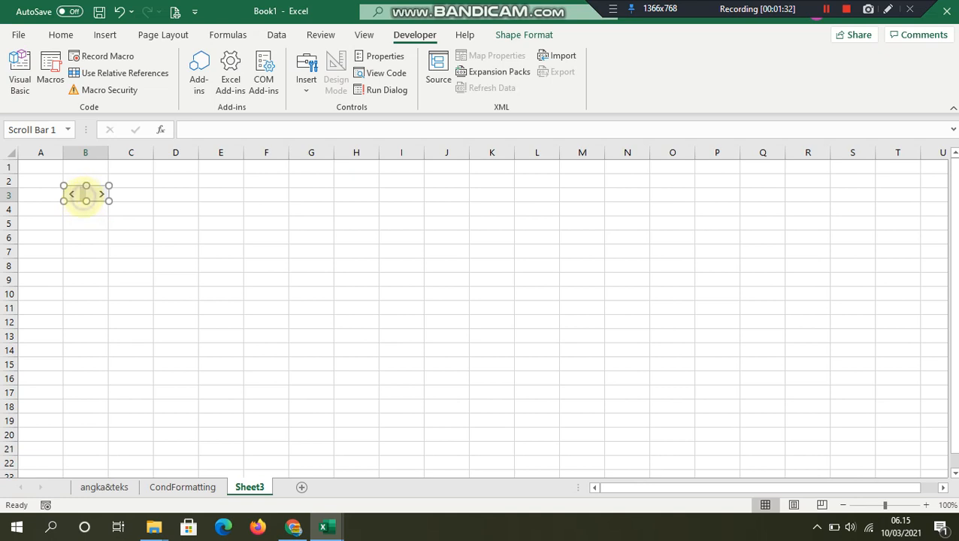
# - Set the scroll bar's minimum value to 1 in its control formatting
pyautogui.rightClick(85, 198)
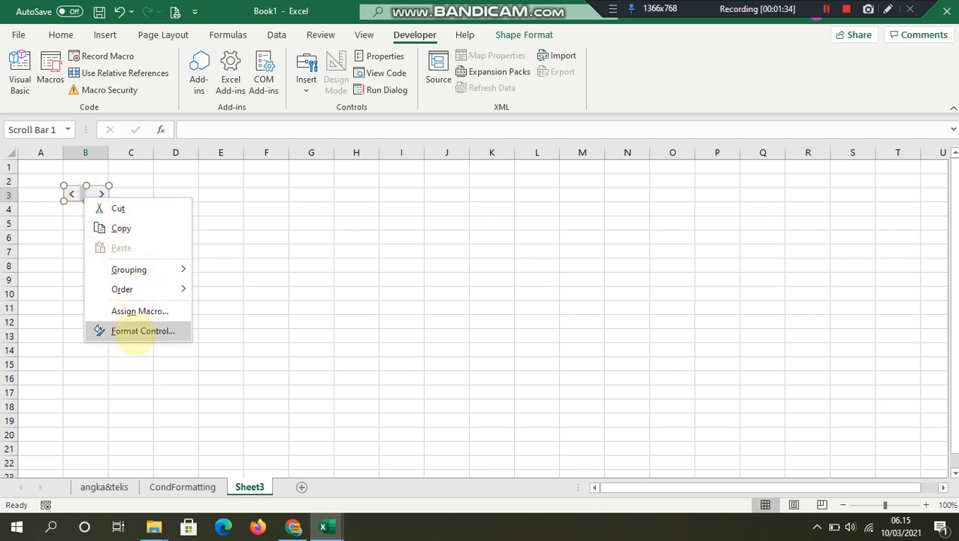
pyautogui.click(135, 331)
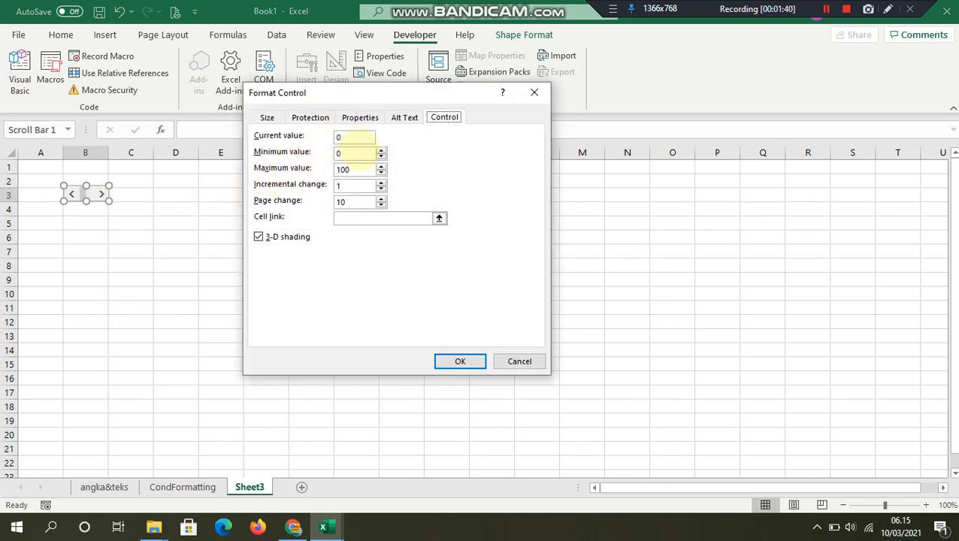
pyautogui.click(350, 153)
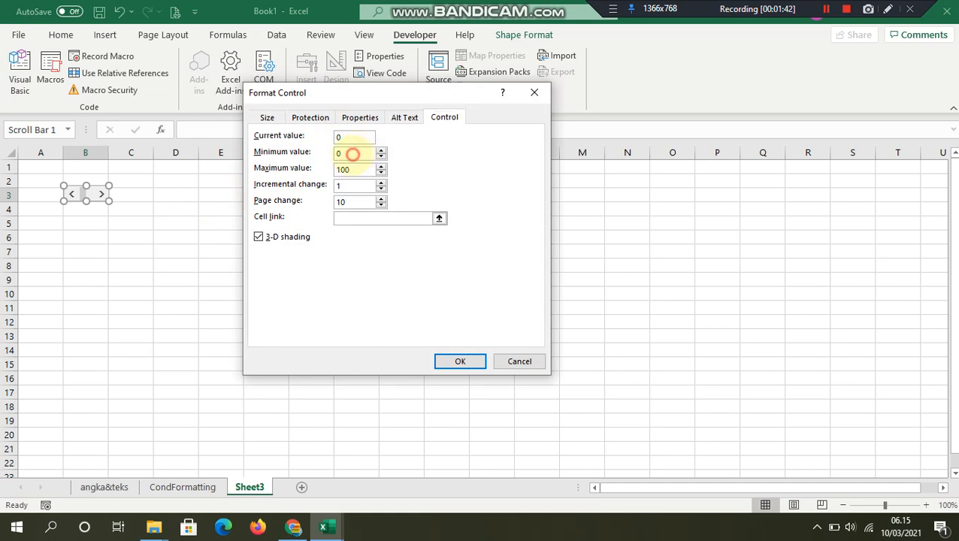
pyautogui.press('BackSpace')
pyautogui.write('1')
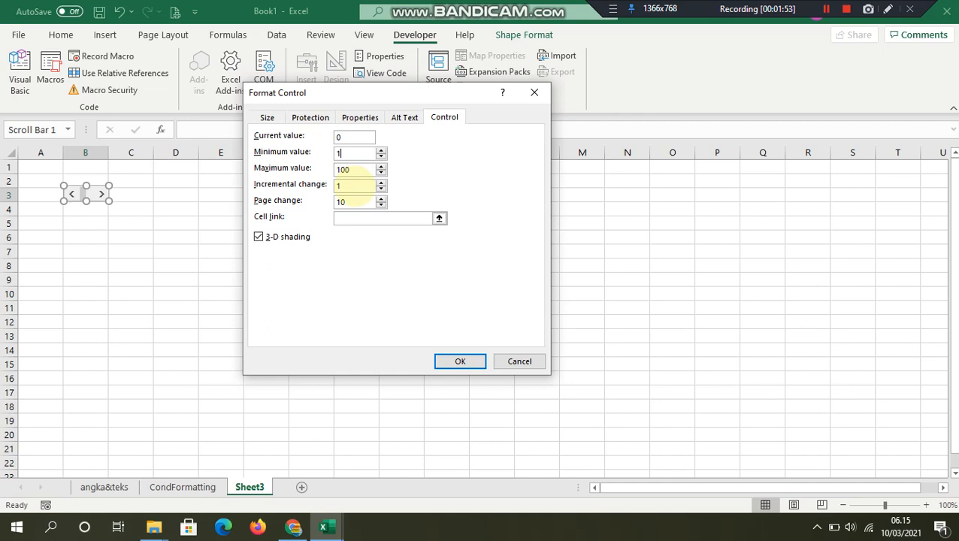
# - Set the scroll bar's incremental change to 1 and its page change to 5
pyautogui.click(354, 185)
pyautogui.press('BackSpace')
pyautogui.write('5')
pyautogui.press('BackSpace')
pyautogui.write('1')
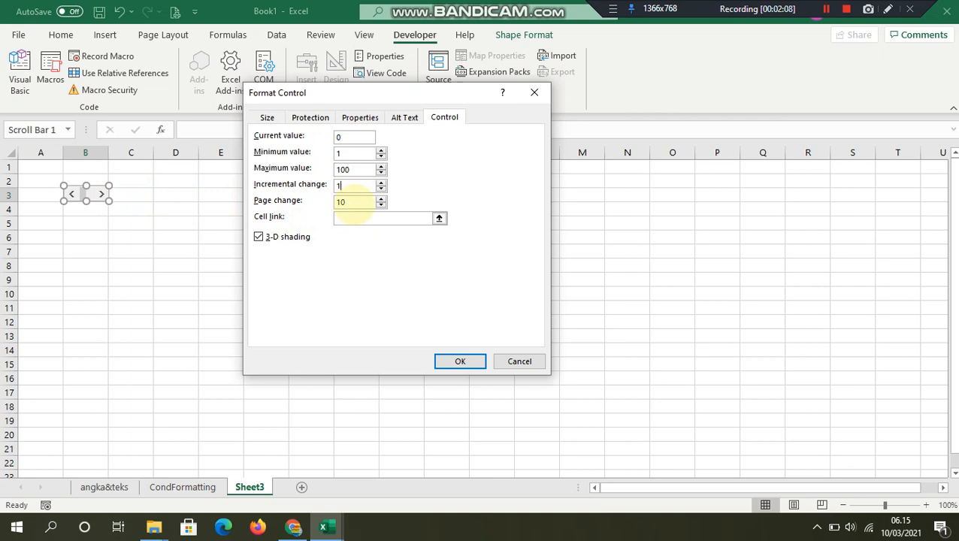
pyautogui.click(355, 203)
pyautogui.press('BackSpace')
pyautogui.press('BackSpace')
pyautogui.write('5')
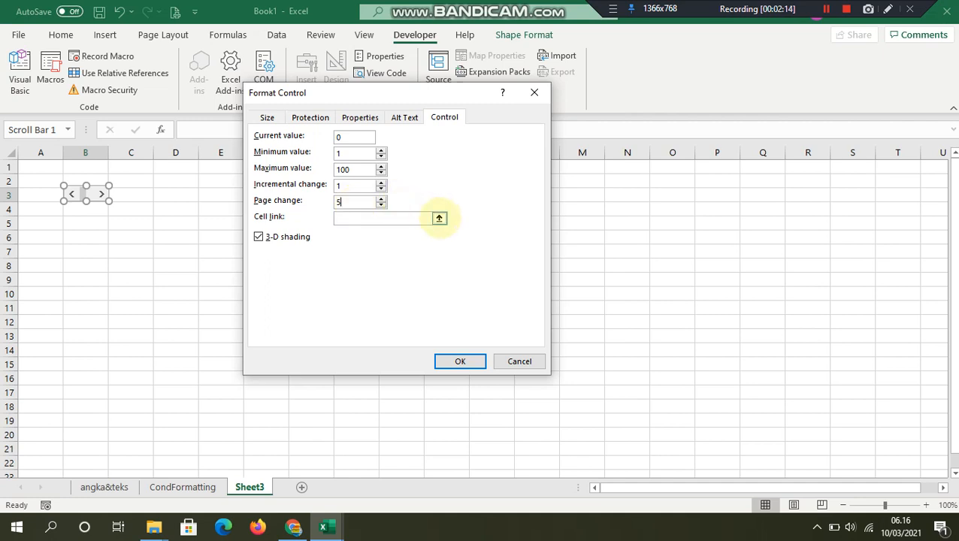
# - Link the scroll bar to cell E3 and apply the control settings
pyautogui.click(439, 218)
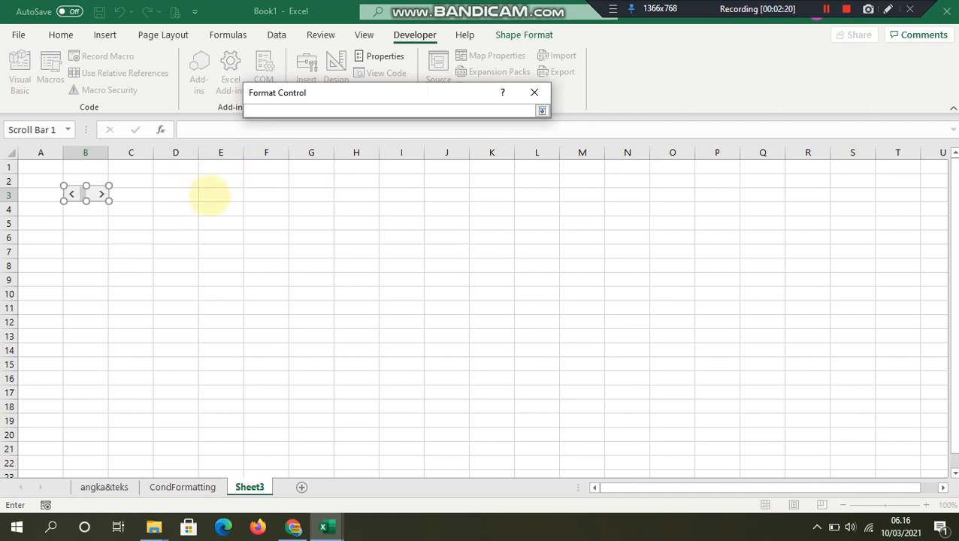
pyautogui.click(213, 196)
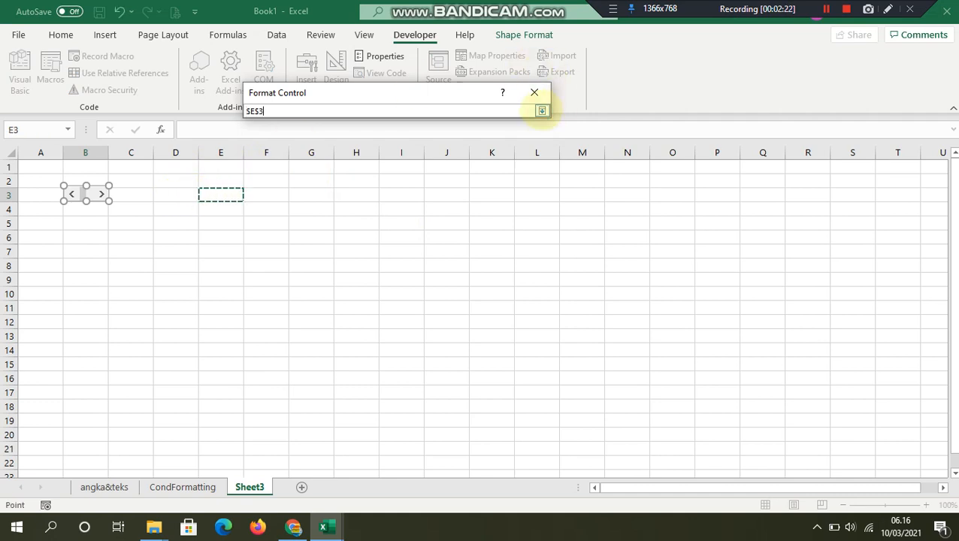
pyautogui.click(541, 110)
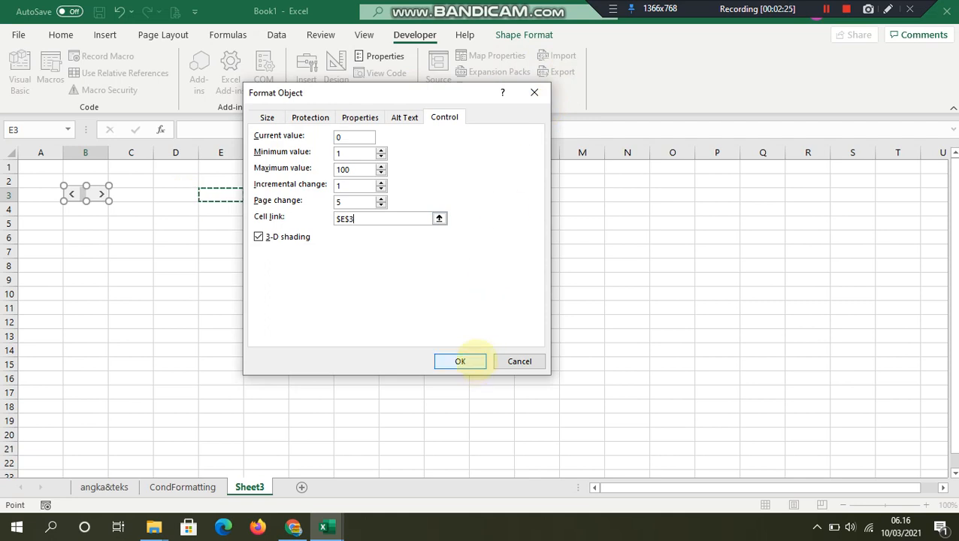
pyautogui.click(460, 362)
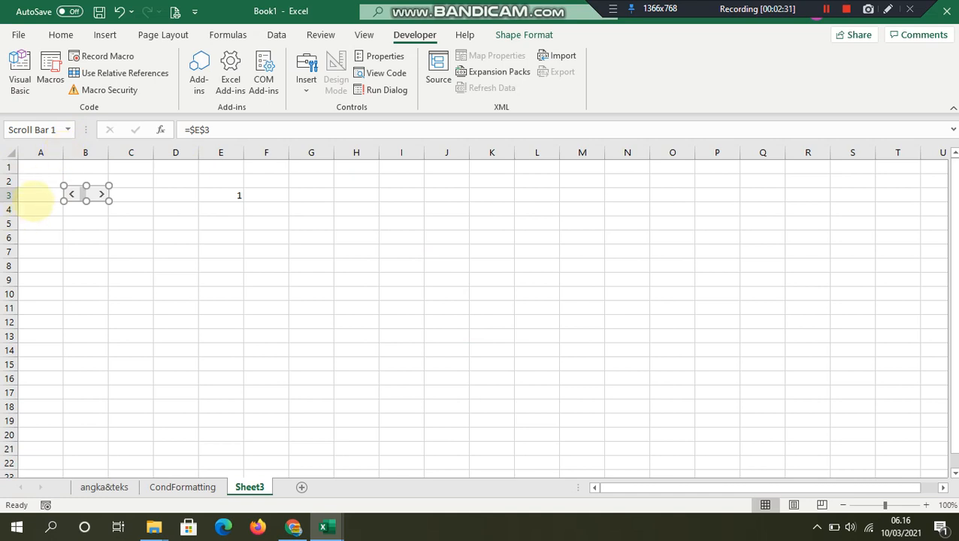
# - Label the scroll bar by entering "Harga" in cell A3
pyautogui.click(33, 200)
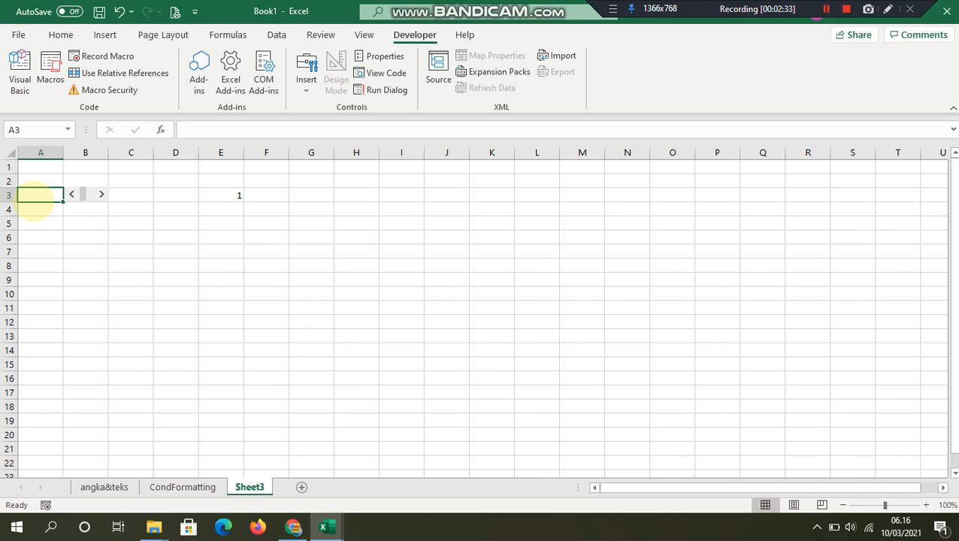
pyautogui.write('Harga')
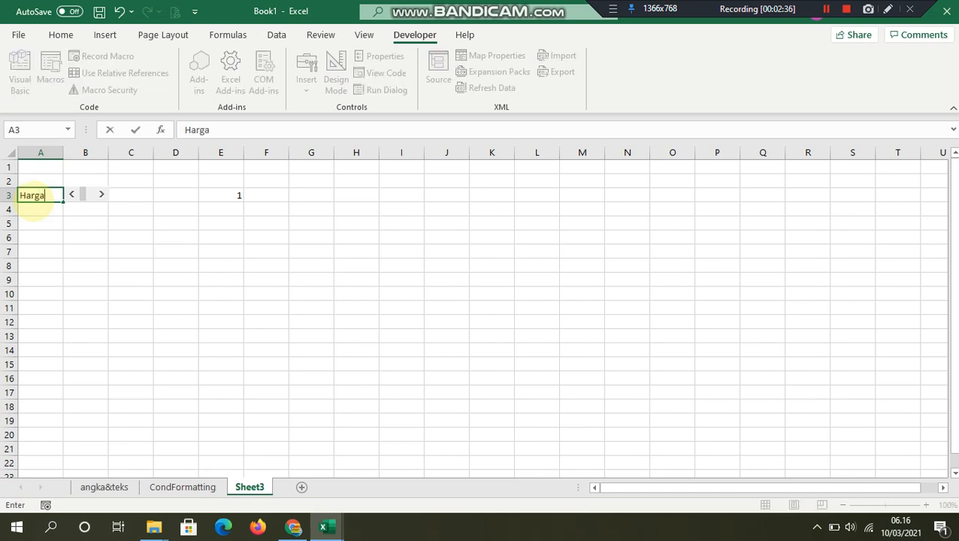
pyautogui.click(132, 254)
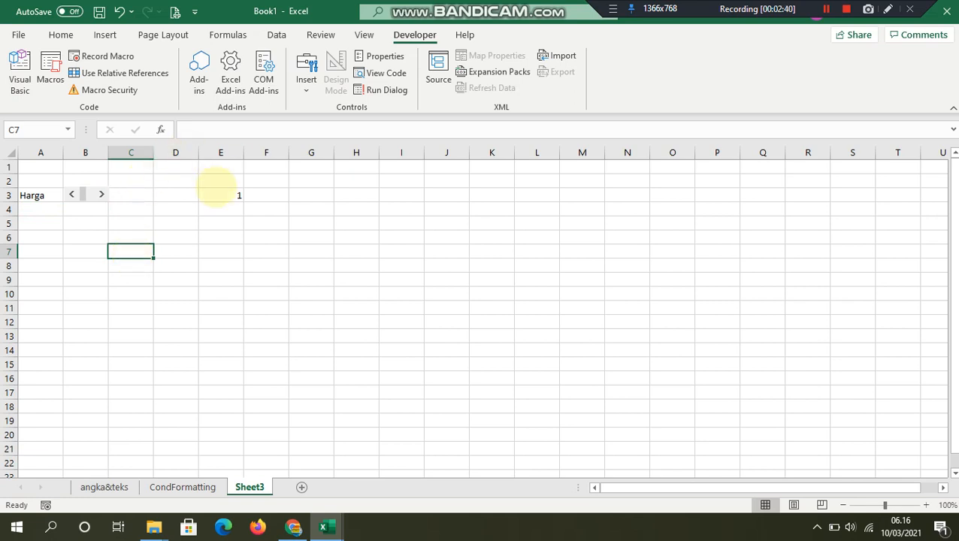
# - Test the Harga scroll bar with single and page increments, raising the linked cell E3 to 62
pyautogui.click(215, 194)
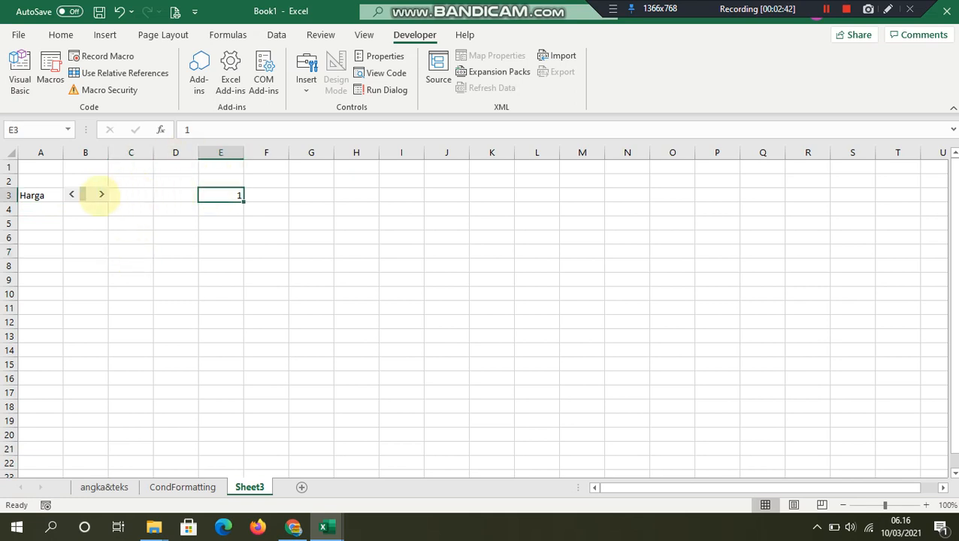
pyautogui.click(101, 196)
pyautogui.click(101, 196)
pyautogui.click(102, 196)
pyautogui.click(101, 195)
pyautogui.click(101, 195)
pyautogui.click(101, 195)
pyautogui.click(102, 195)
pyautogui.click(102, 196)
pyautogui.click(101, 195)
pyautogui.click(102, 195)
pyautogui.click(101, 195)
pyautogui.click(102, 195)
pyautogui.click(102, 195)
pyautogui.click(102, 195)
pyautogui.click(102, 196)
pyautogui.click(90, 195)
pyautogui.click(90, 195)
pyautogui.click(96, 195)
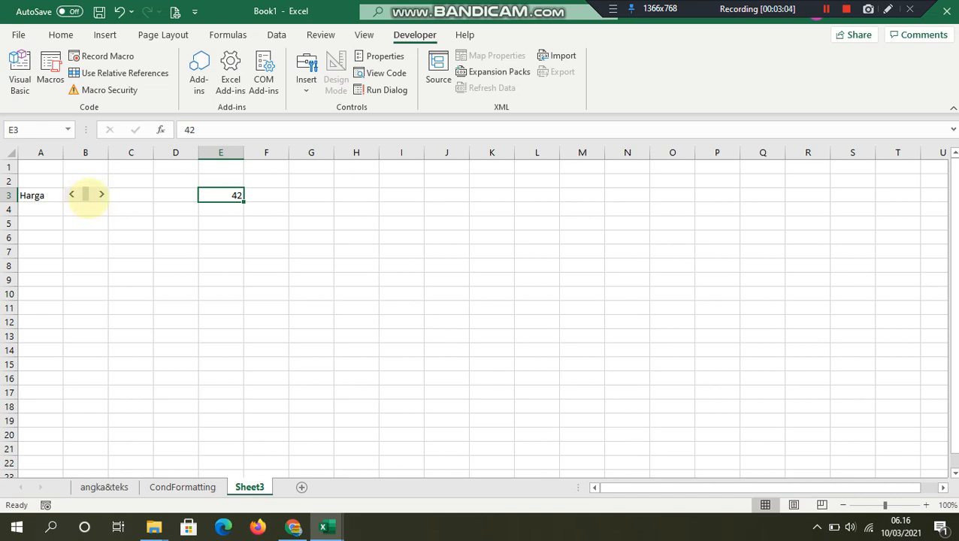
pyautogui.click(89, 197)
pyautogui.click(89, 197)
pyautogui.click(89, 198)
pyautogui.click(89, 197)
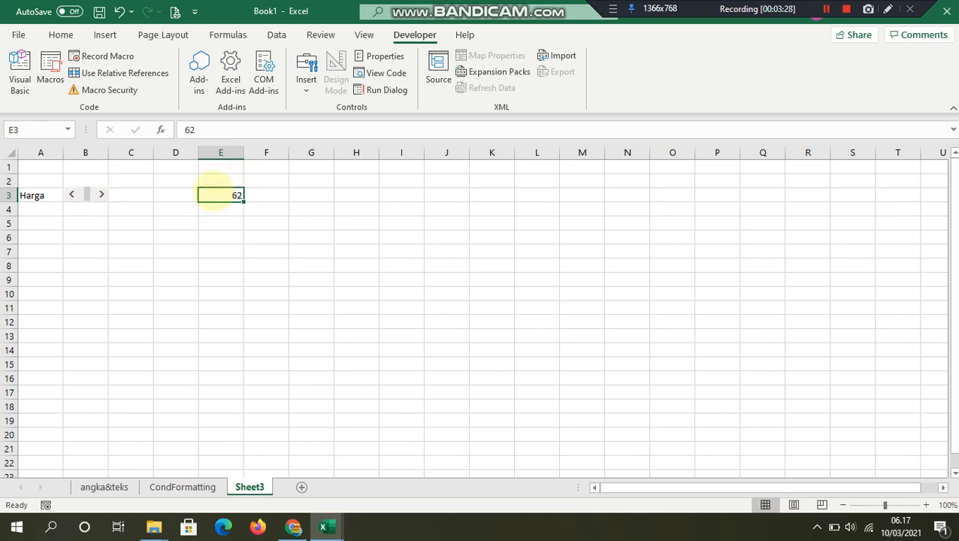
# - Review the Harga scroll bar's control settings, including its value limits, increments and cell link
pyautogui.rightClick(86, 194)
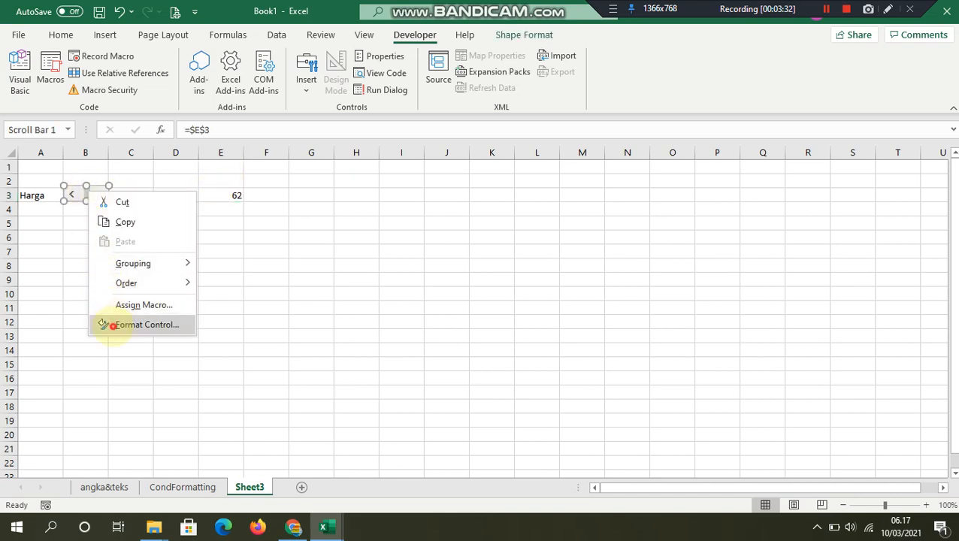
pyautogui.click(111, 324)
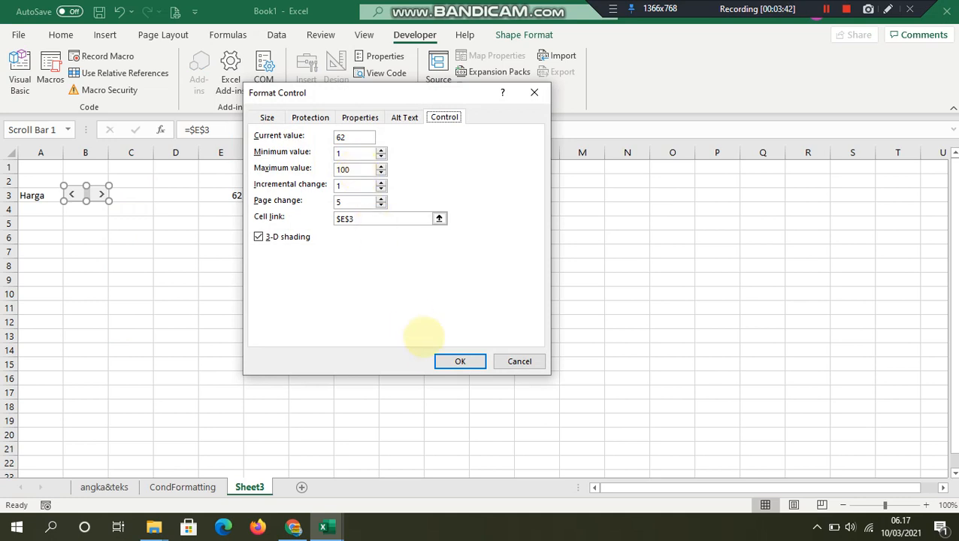
pyautogui.click(448, 363)
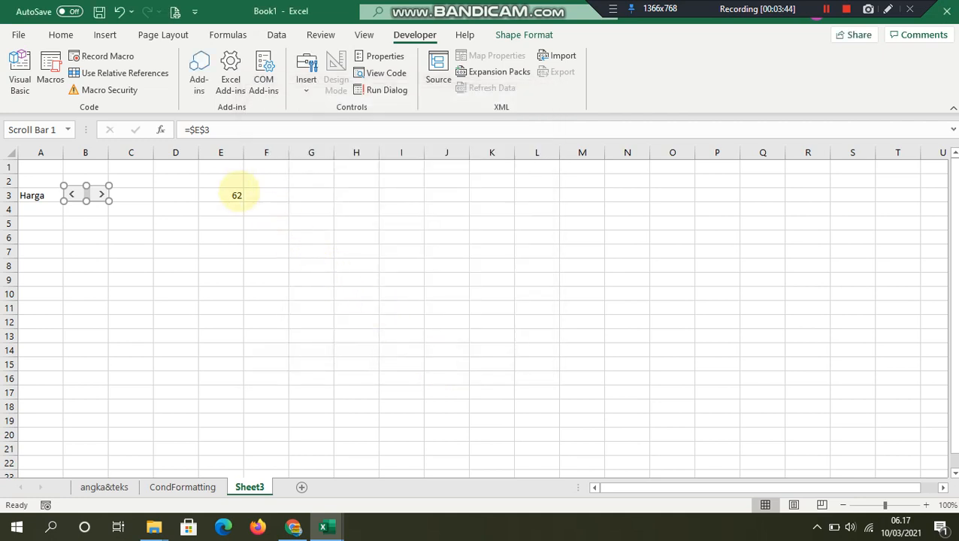
pyautogui.click(230, 194)
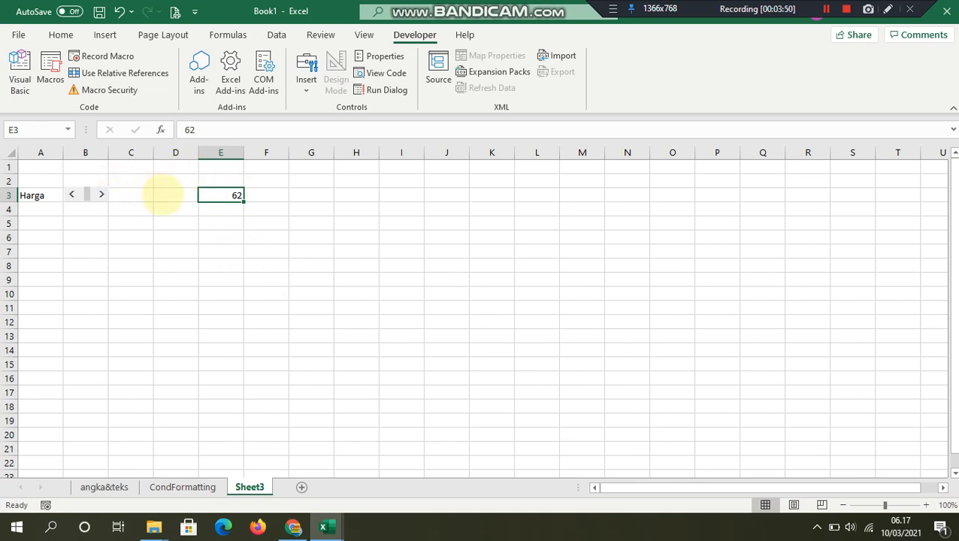
# - Enter the formula =E3*10000 in cell D3 to scale the scroll bar's linked value
pyautogui.click(157, 194)
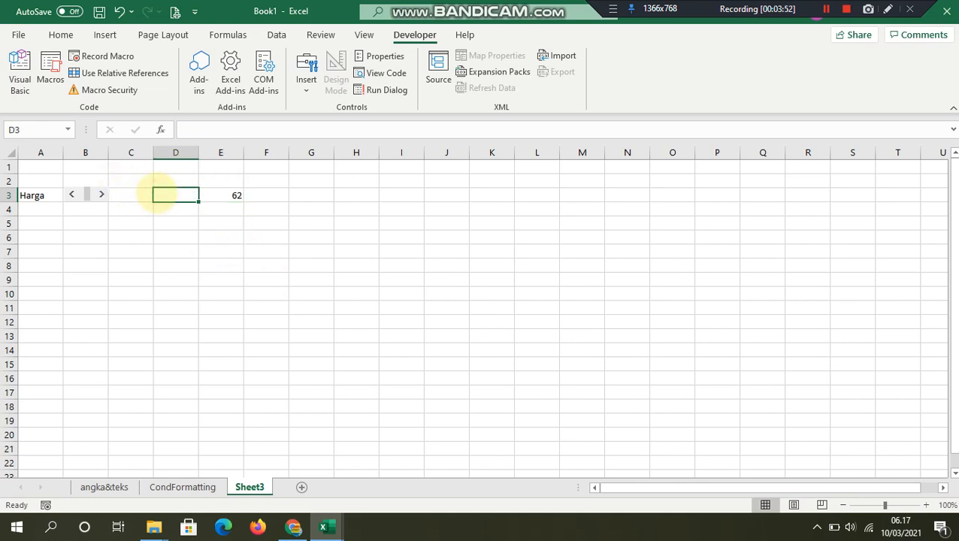
pyautogui.write('=')
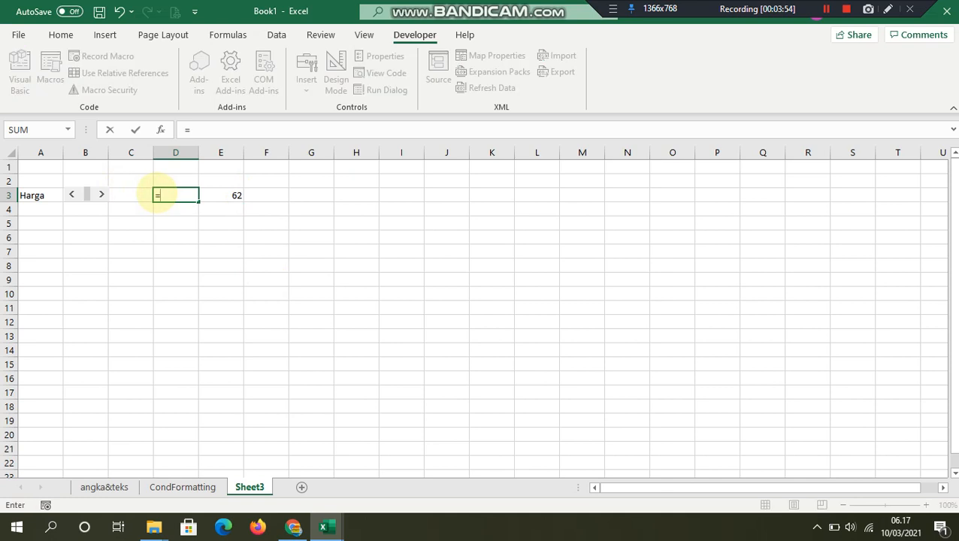
pyautogui.click(217, 195)
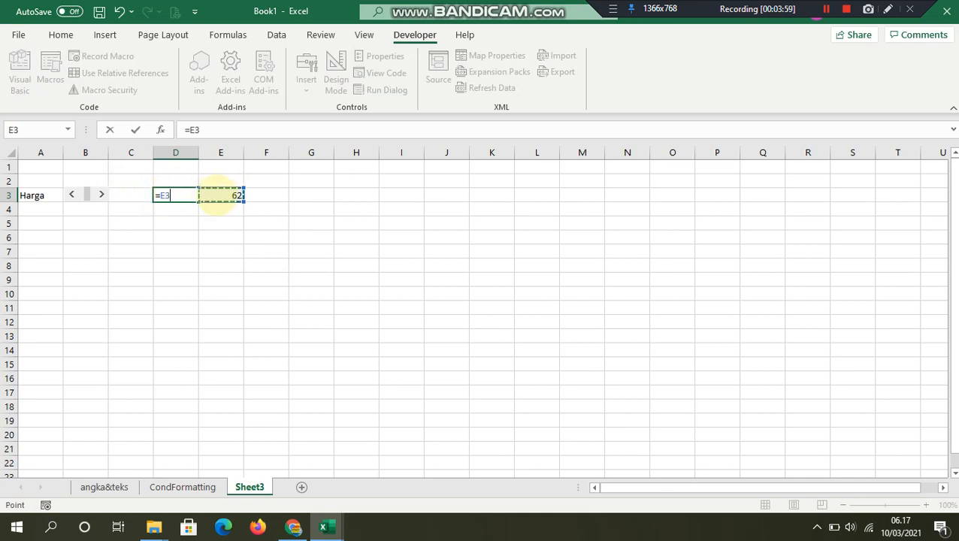
pyautogui.write('*')
pyautogui.write('10')
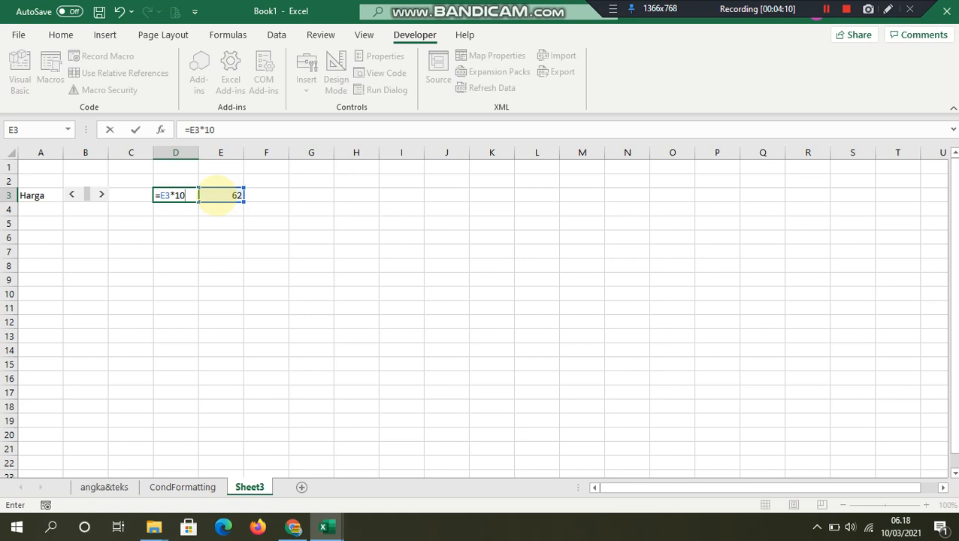
pyautogui.write('000')
pyautogui.press('Return')
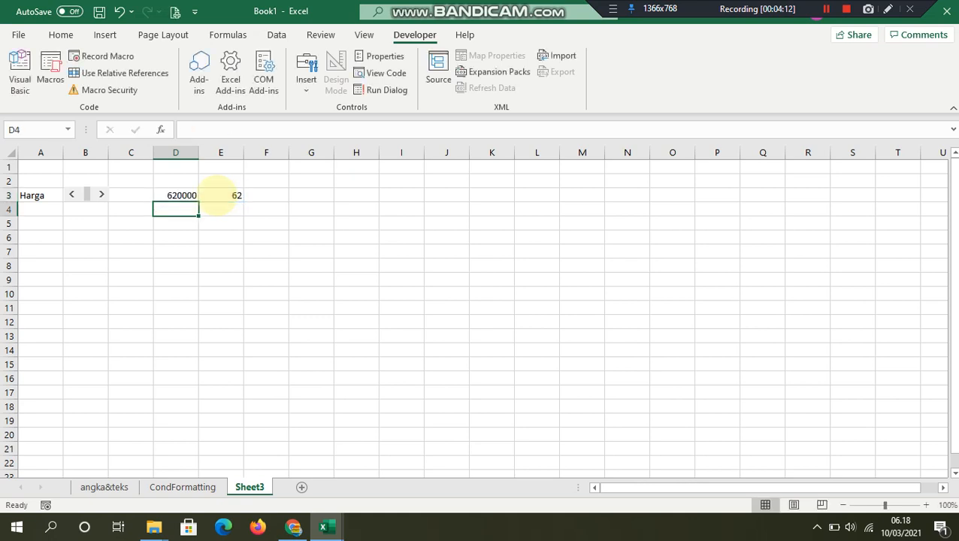
# - Apply the Accounting number format to the calculated price in cell D3
pyautogui.click(178, 196)
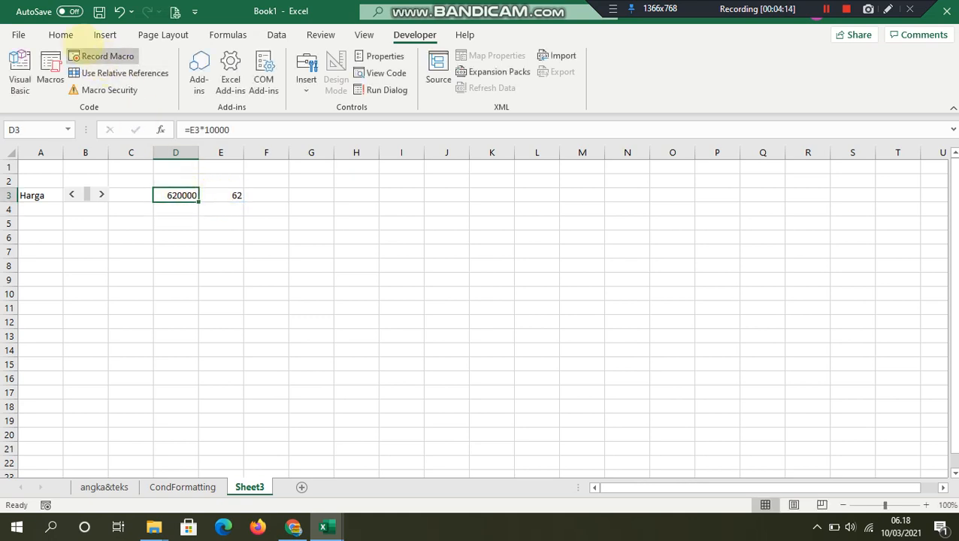
pyautogui.click(61, 35)
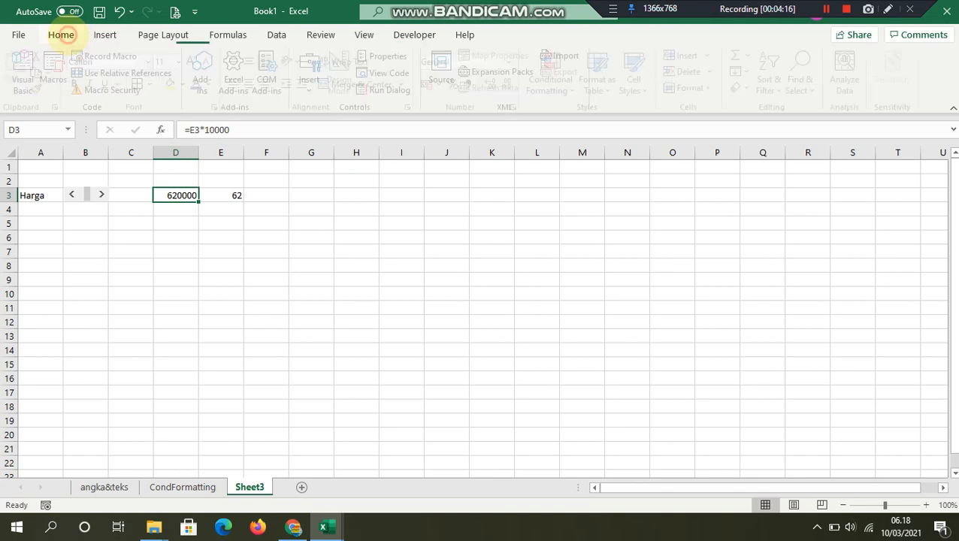
pyautogui.click(515, 62)
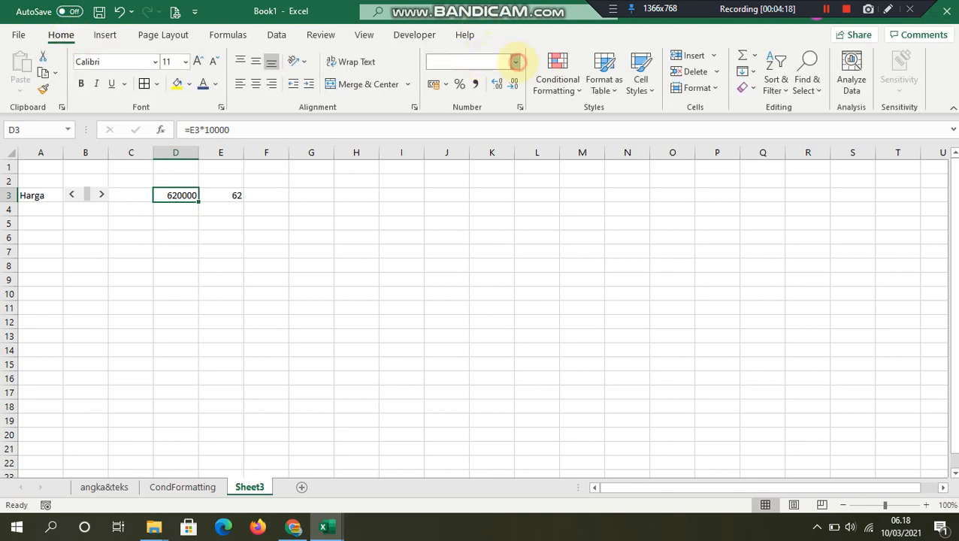
pyautogui.click(489, 184)
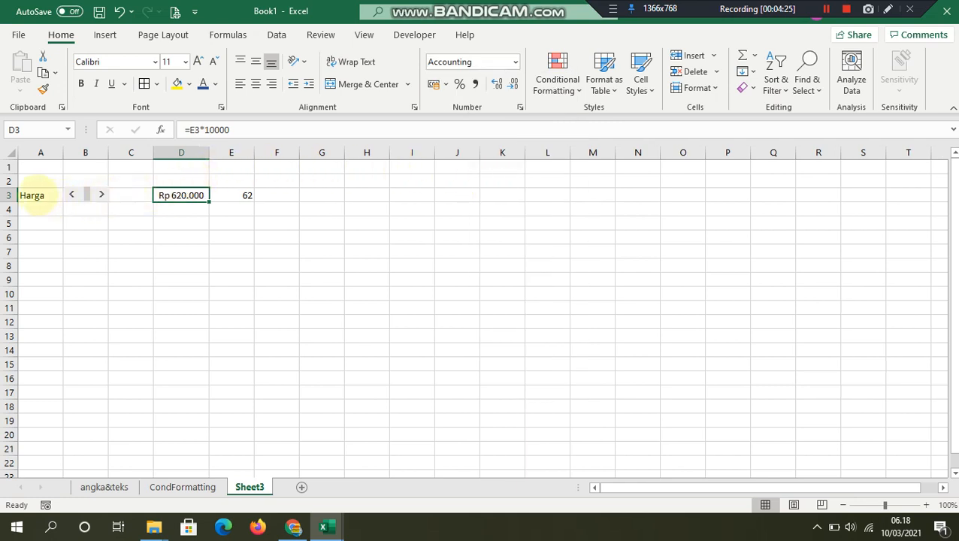
# - Enter the product title "Sepatu Kulit Sintetis" in cell A2 above the Harga label
pyautogui.click(39, 181)
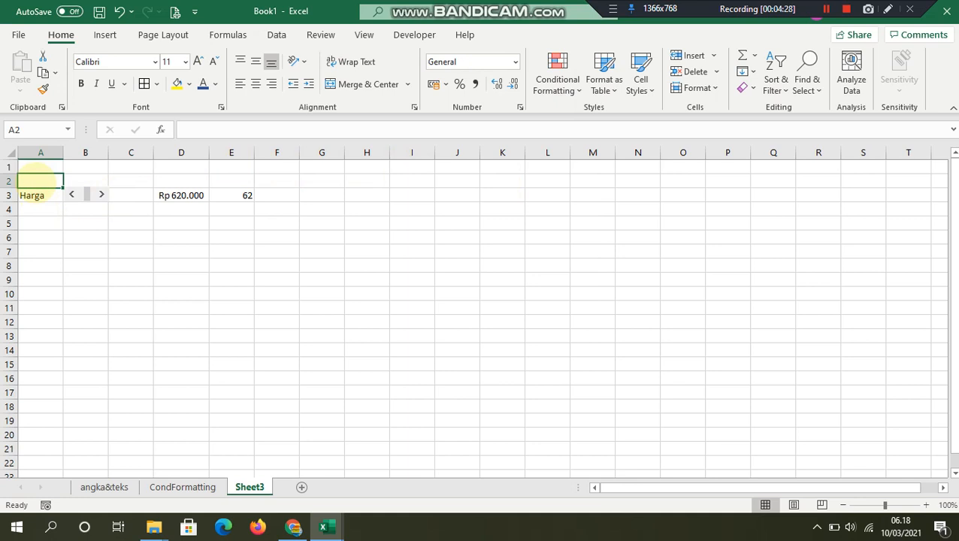
pyautogui.write('Se')
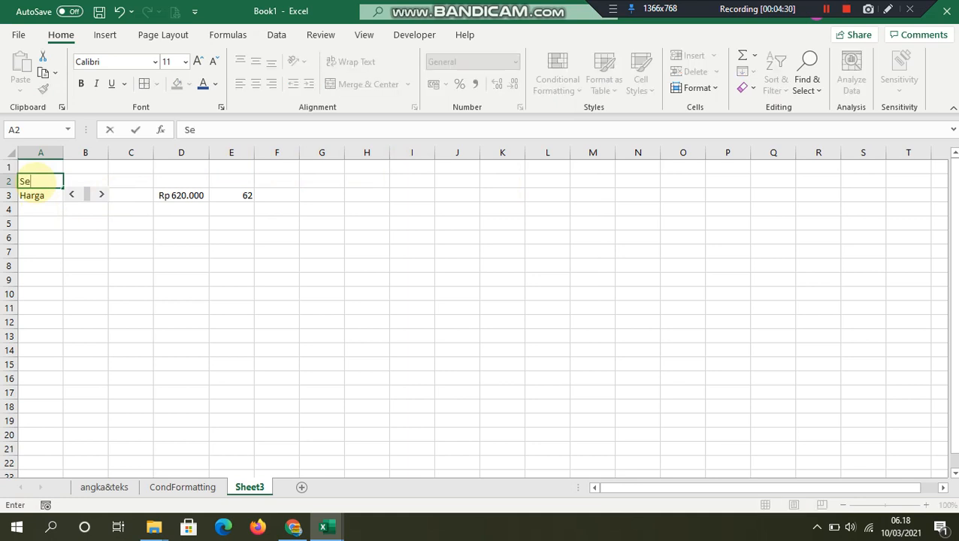
pyautogui.write('patu Kulit S')
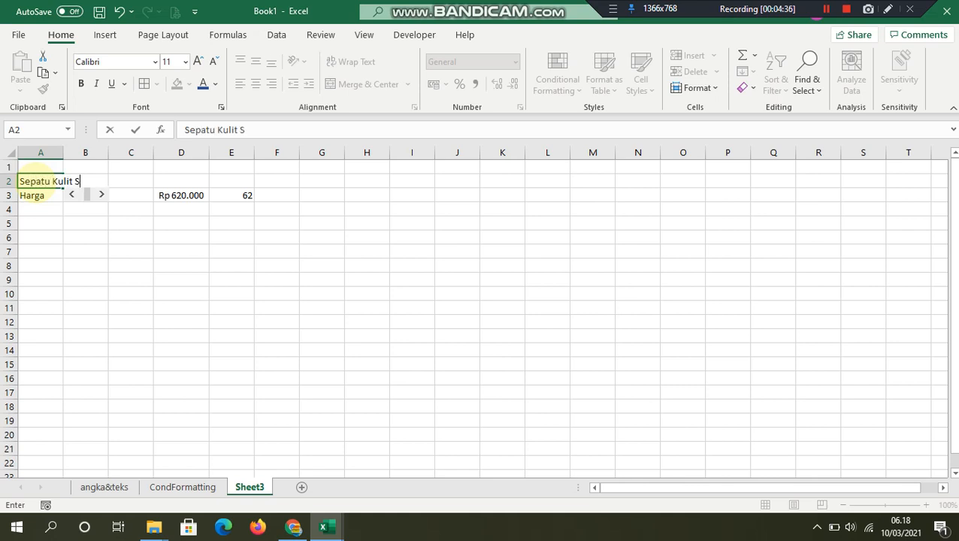
pyautogui.write('intetia')
pyautogui.press('BackSpace')
pyautogui.write('s')
pyautogui.press('Return')
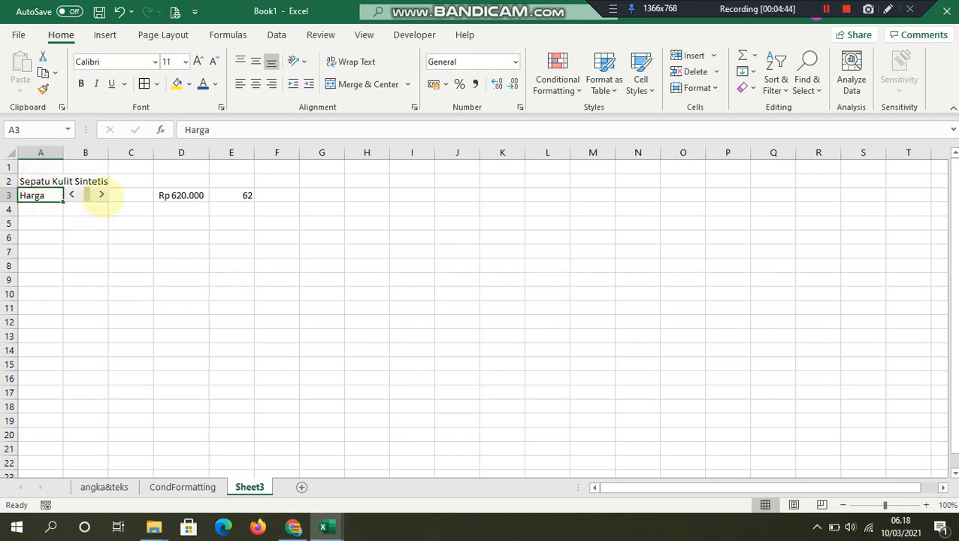
# - Raise the Harga scroll bar in single increments until the linked cell E3 reaches 70
pyautogui.click(101, 194)
pyautogui.click(101, 194)
pyautogui.click(102, 194)
pyautogui.click(101, 195)
pyautogui.click(101, 194)
pyautogui.click(102, 194)
pyautogui.click(102, 194)
pyautogui.click(101, 194)
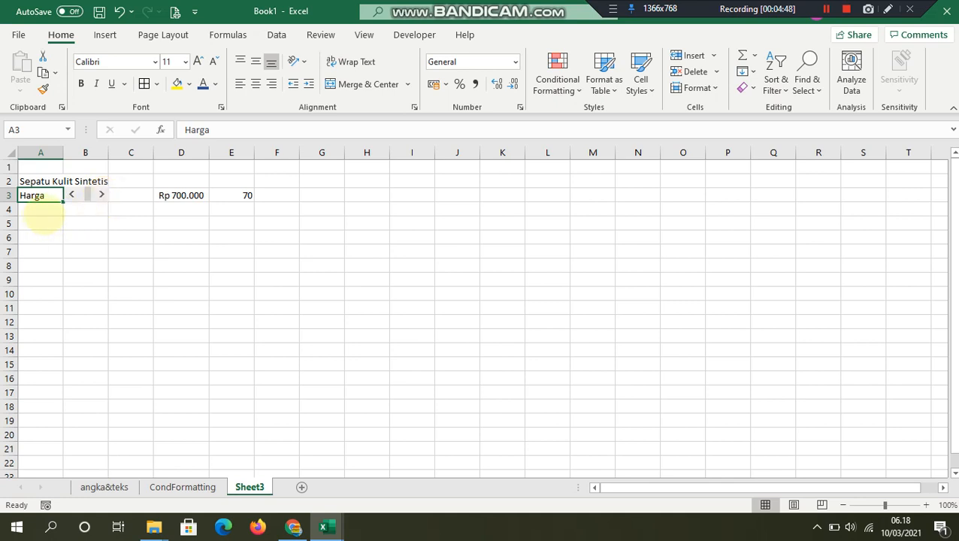
# - Enter the label "Diskon" in cell A4 below Harga
pyautogui.click(42, 213)
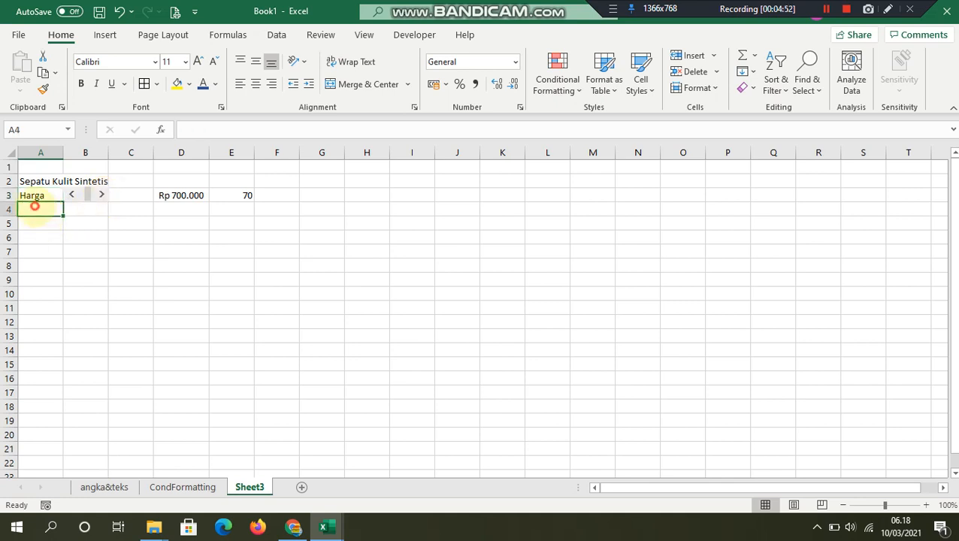
pyautogui.write('Dia')
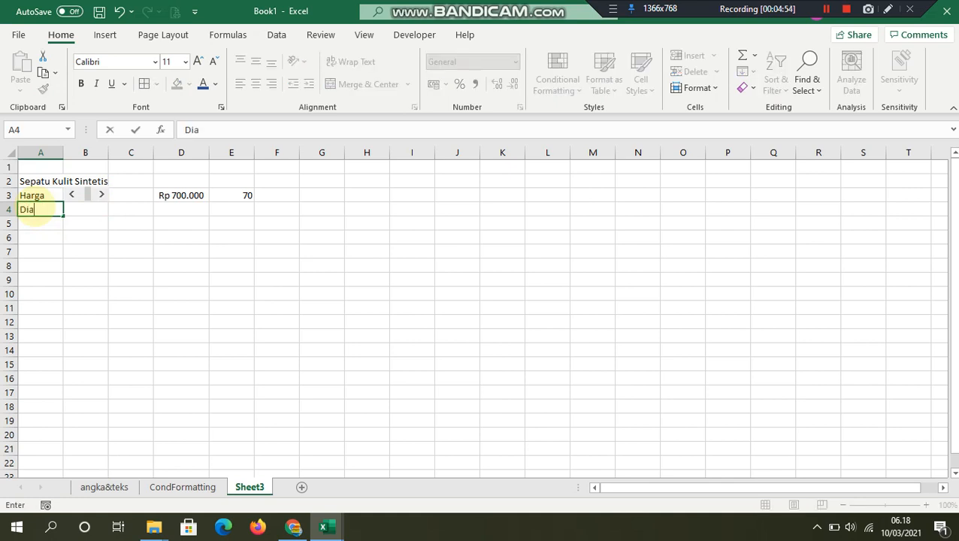
pyautogui.press('BackSpace')
pyautogui.write('skon')
pyautogui.click(84, 212)
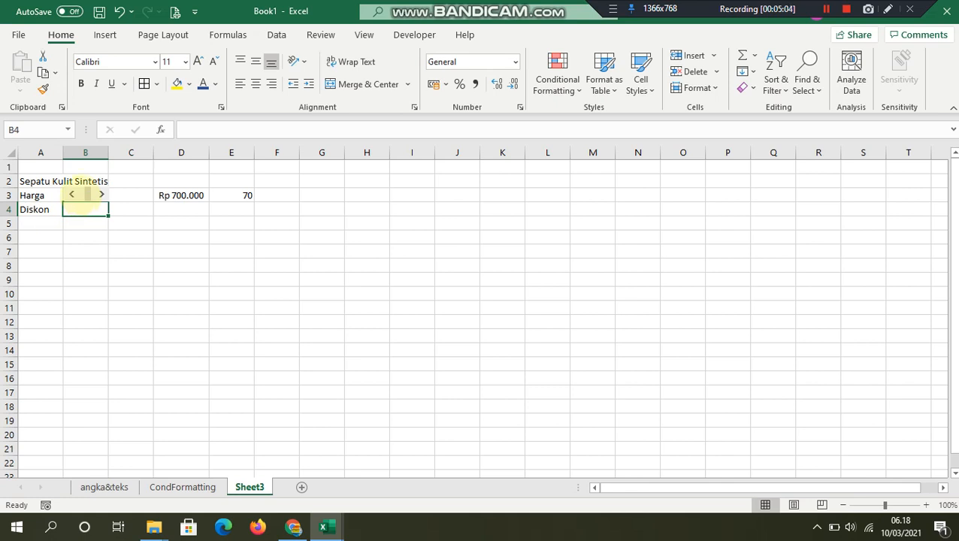
# - Lower the Harga scroll bar by two page changes, and raise it one increment so E3 holds 61
pyautogui.click(80, 194)
pyautogui.click(80, 194)
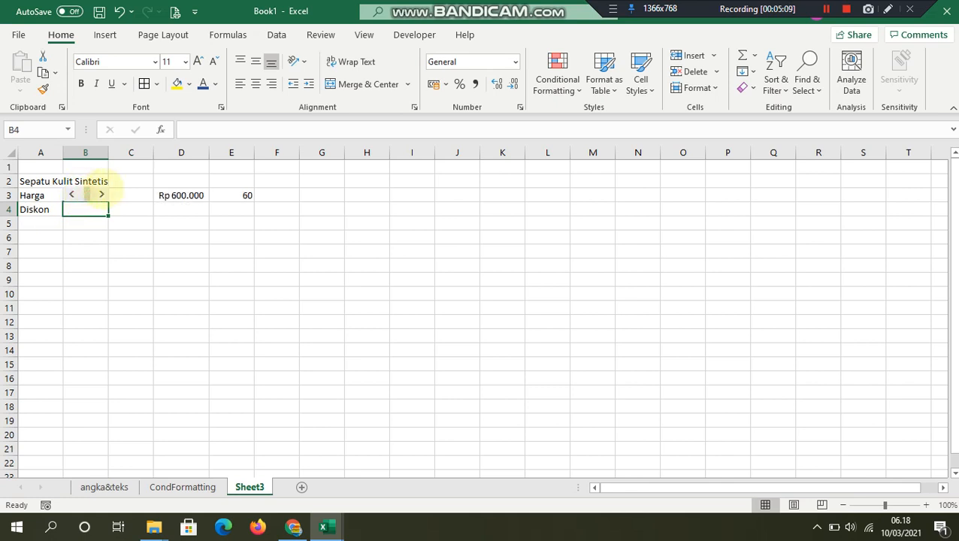
pyautogui.click(101, 193)
pyautogui.click(132, 194)
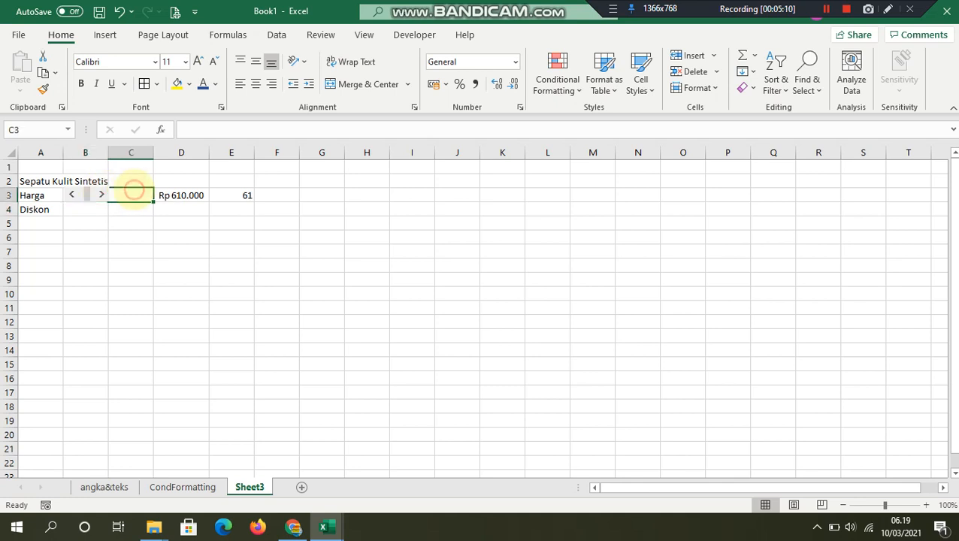
# - Duplicate the Harga scroll bar and place the copy in cell B4 beside the Diskon label
pyautogui.rightClick(83, 192)
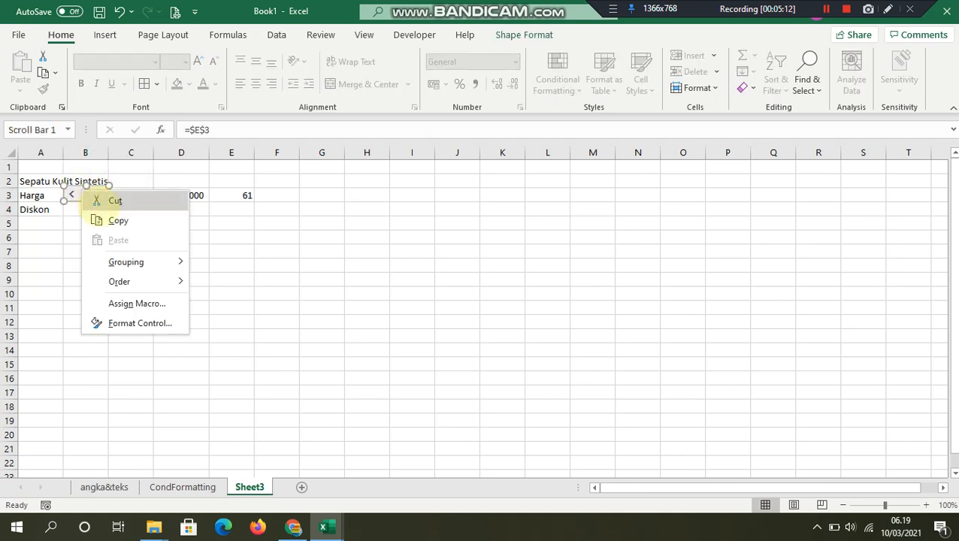
pyautogui.click(95, 221)
pyautogui.click(87, 210)
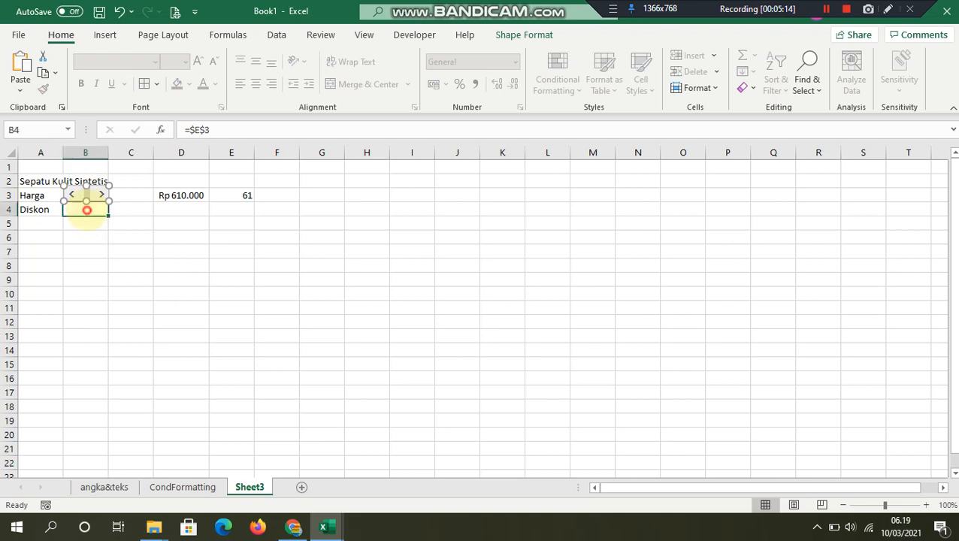
pyautogui.rightClick(86, 211)
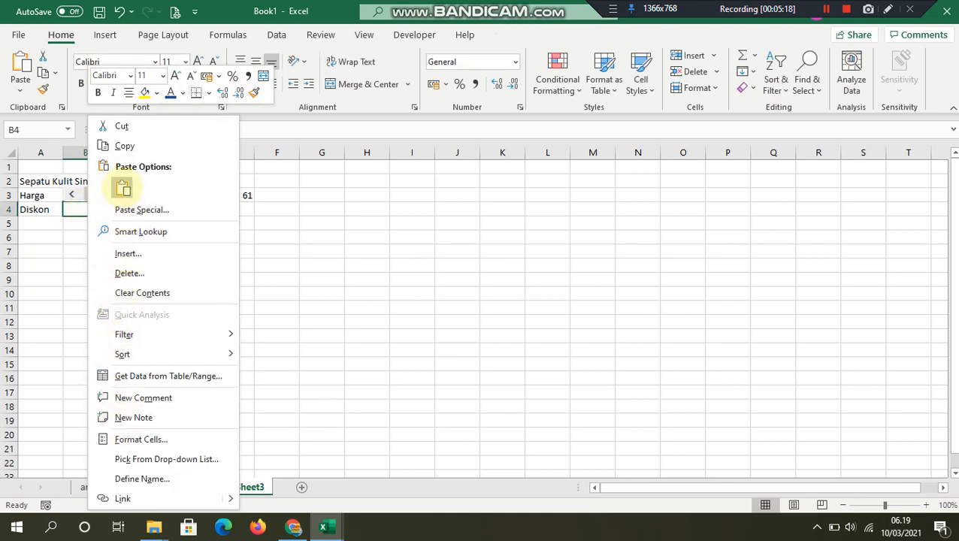
pyautogui.click(123, 189)
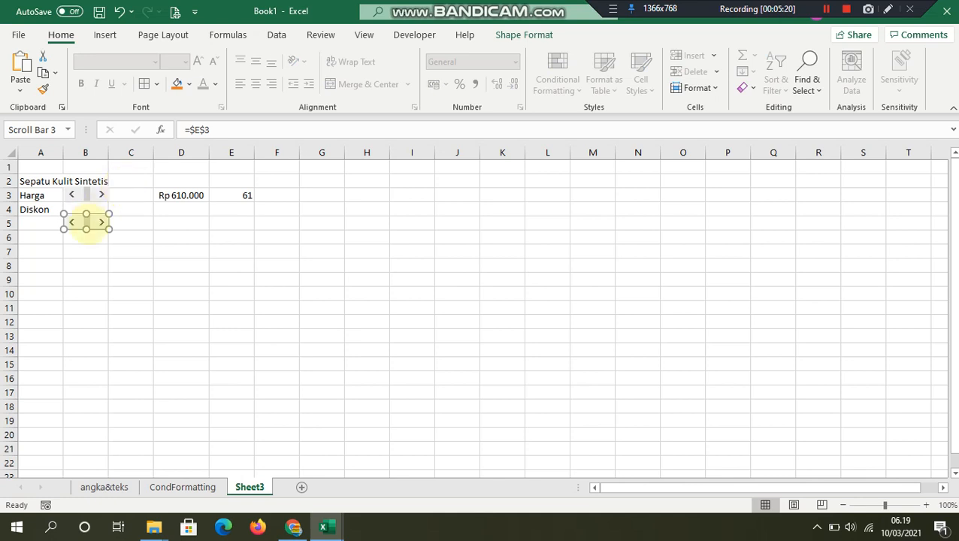
pyautogui.moveTo(87, 222); pyautogui.dragTo(88, 210)
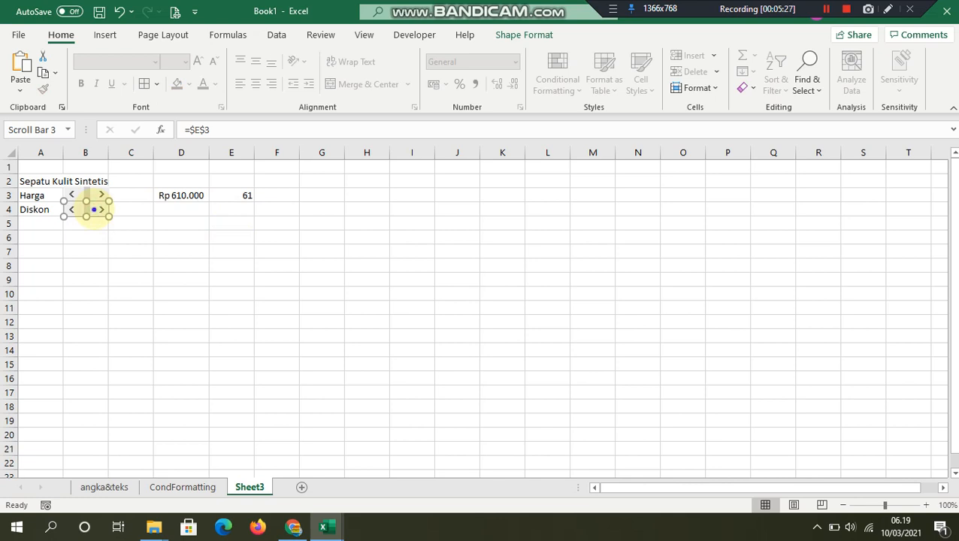
# - Set the Diskon scroll bar's minimum value to 10 and its maximum value to 70 in its control settings
pyautogui.rightClick(91, 207)
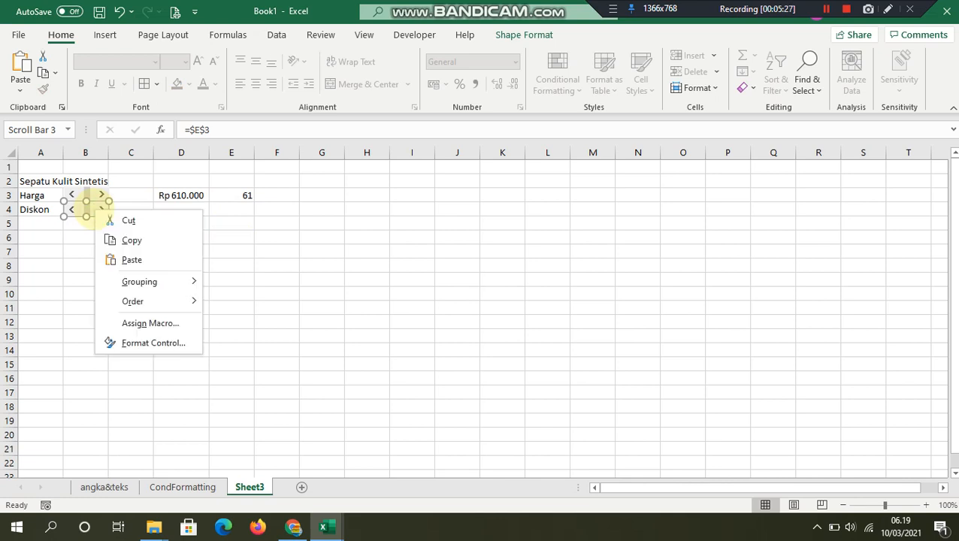
pyautogui.click(125, 343)
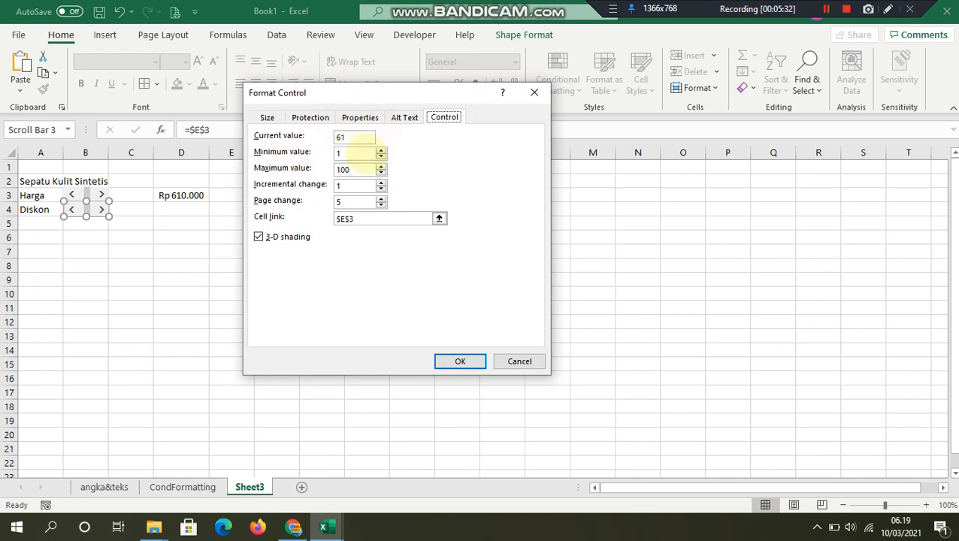
pyautogui.click(363, 152)
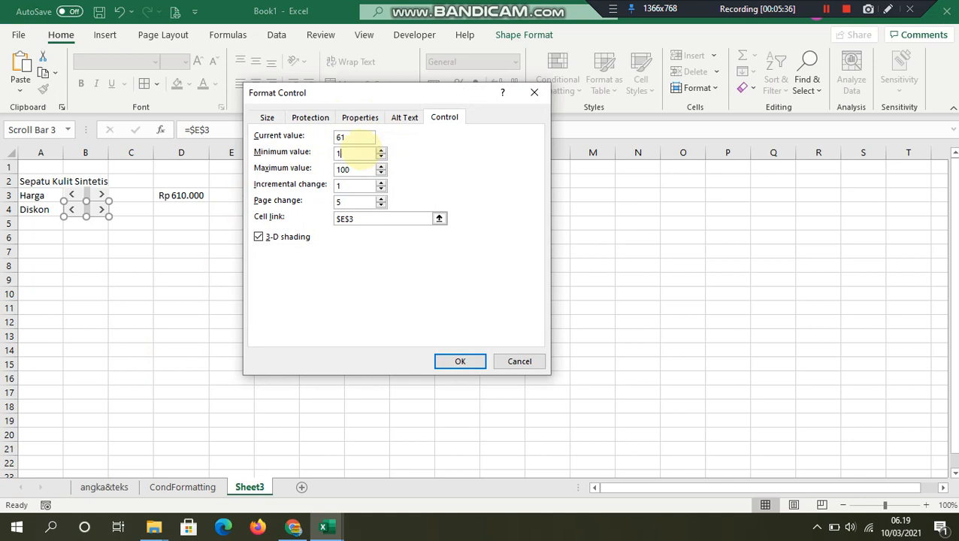
pyautogui.press('BackSpace')
pyautogui.write('10')
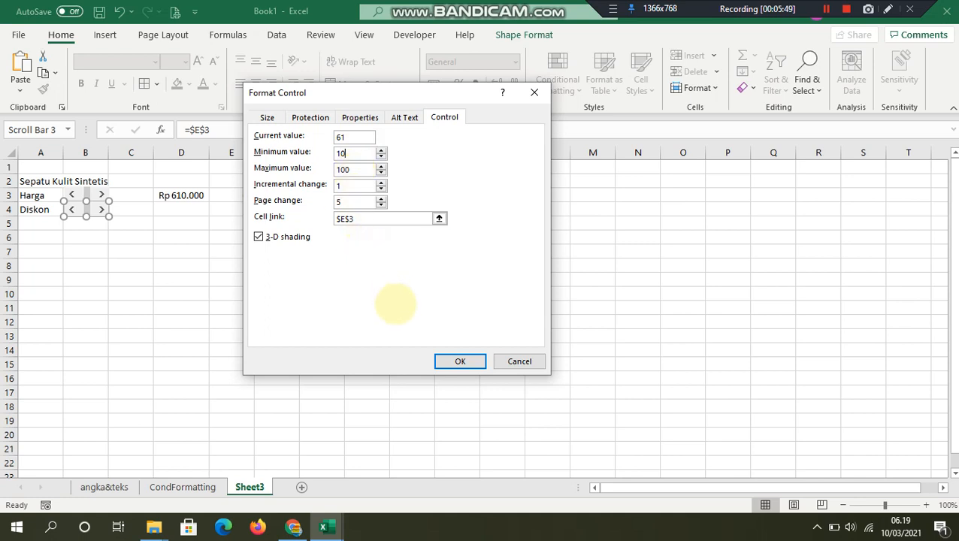
pyautogui.click(353, 168)
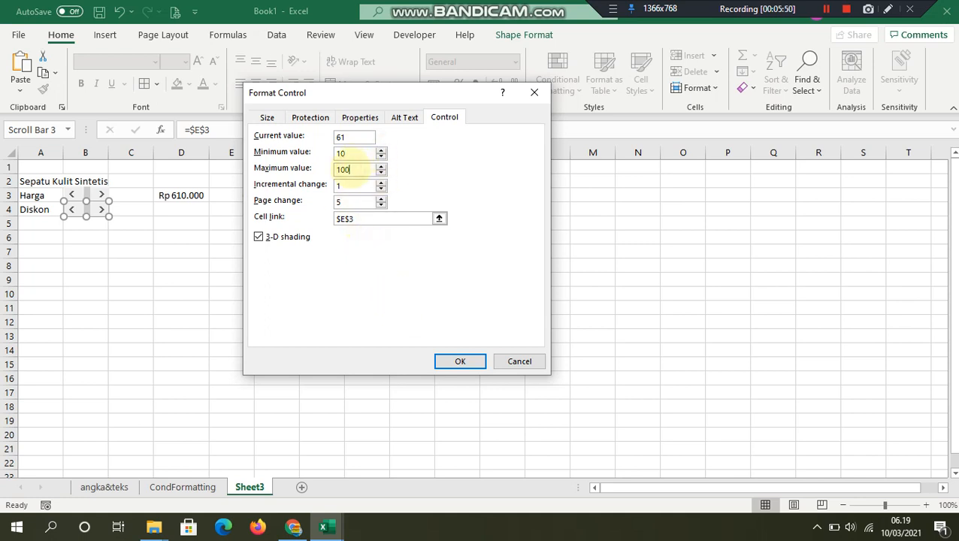
pyautogui.press('BackSpace')
pyautogui.press('BackSpace')
pyautogui.press('BackSpace')
pyautogui.write('70')
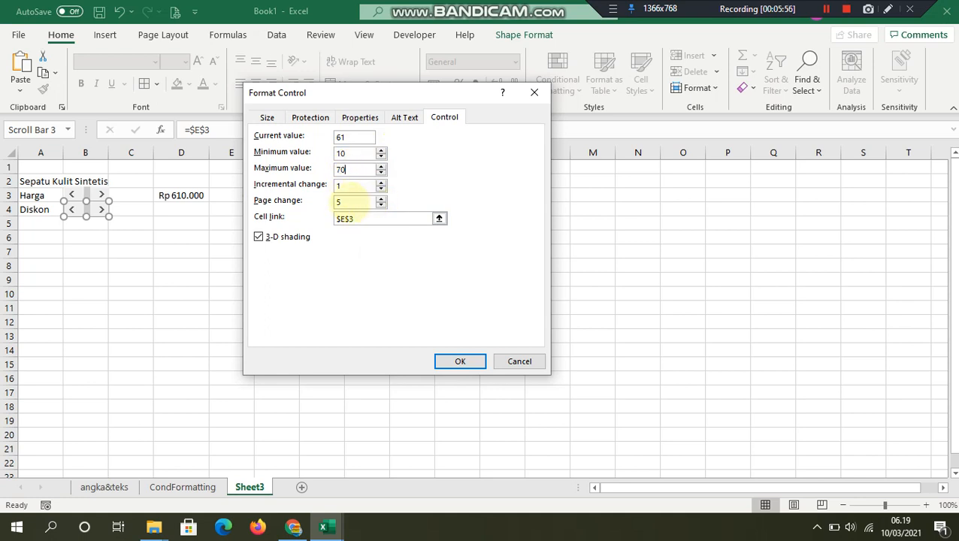
# - Set the Diskon scroll bar's page change to 2, link it to cell $E$4 and apply the settings
pyautogui.click(349, 202)
pyautogui.press('BackSpace')
pyautogui.write('2')
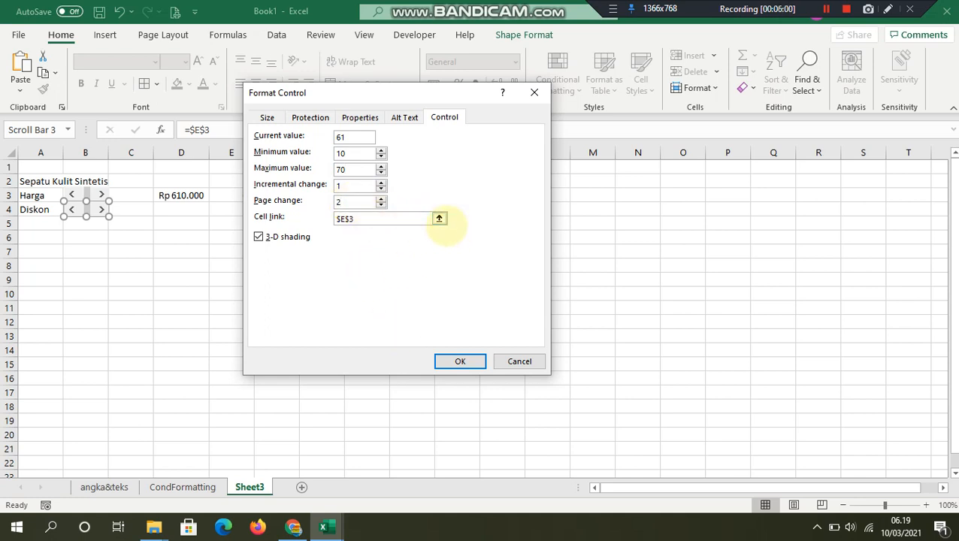
pyautogui.click(439, 218)
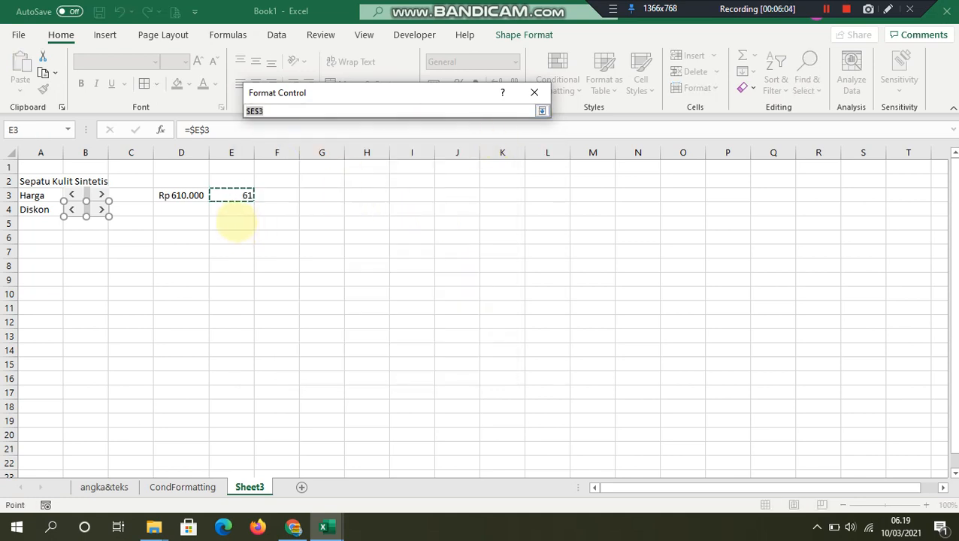
pyautogui.click(234, 212)
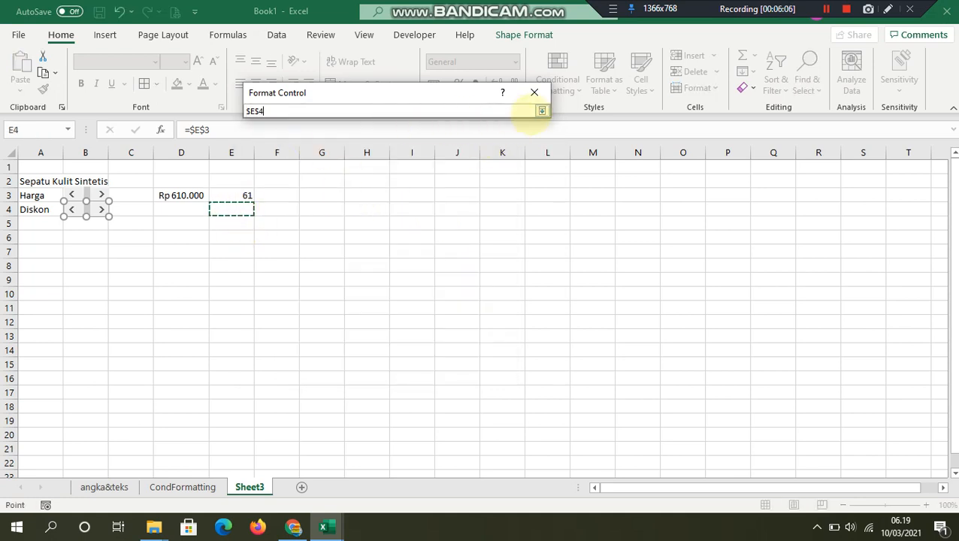
pyautogui.click(540, 111)
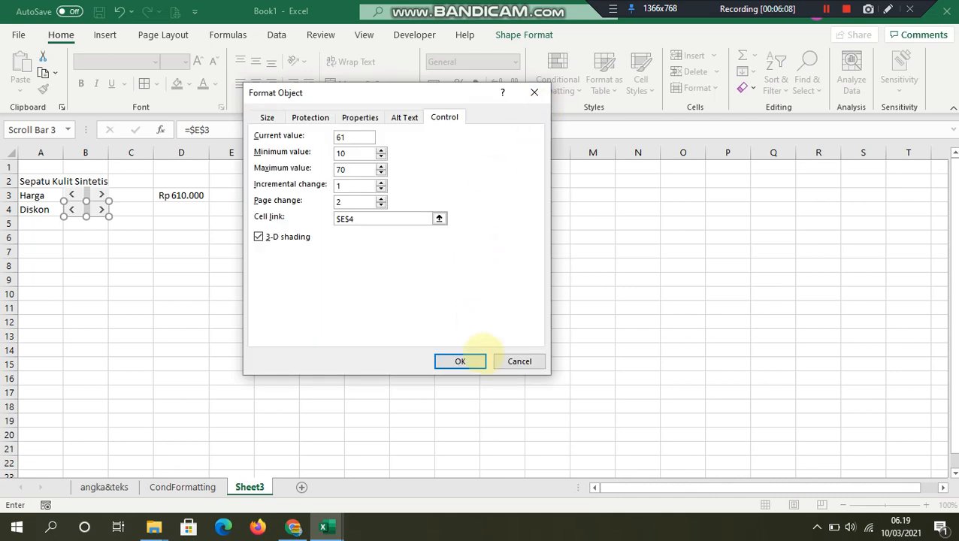
pyautogui.click(476, 359)
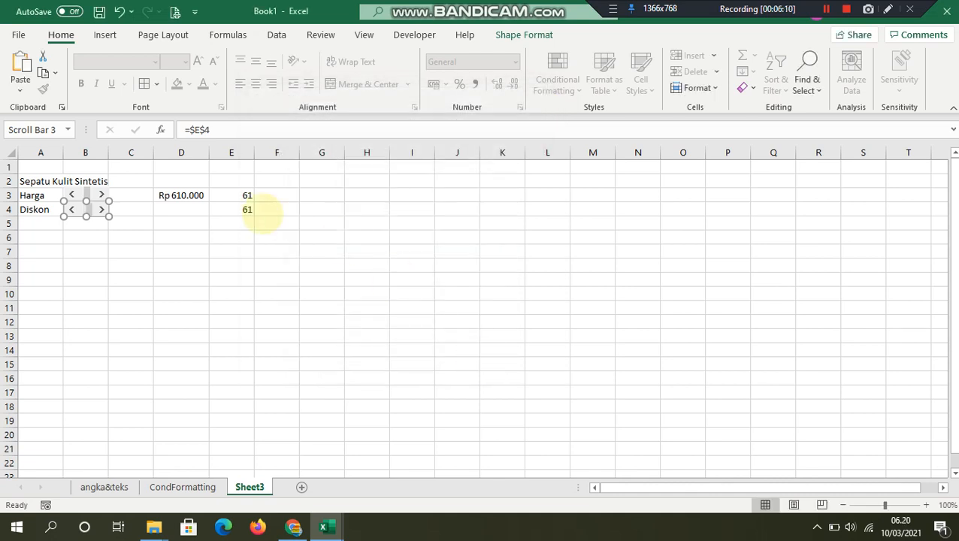
# - Enter the formula =E4/100 in cell D4 and format the discount as a percentage
pyautogui.click(195, 210)
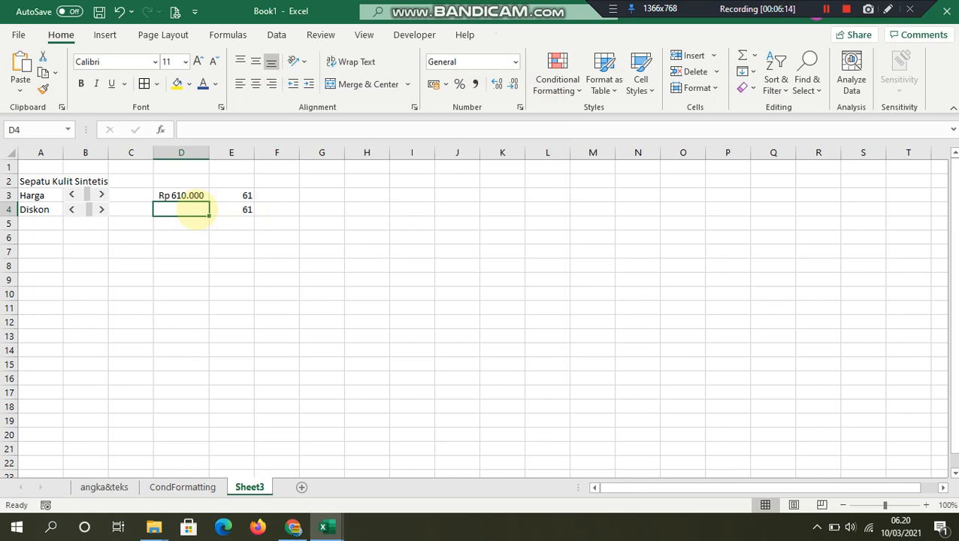
pyautogui.write('=')
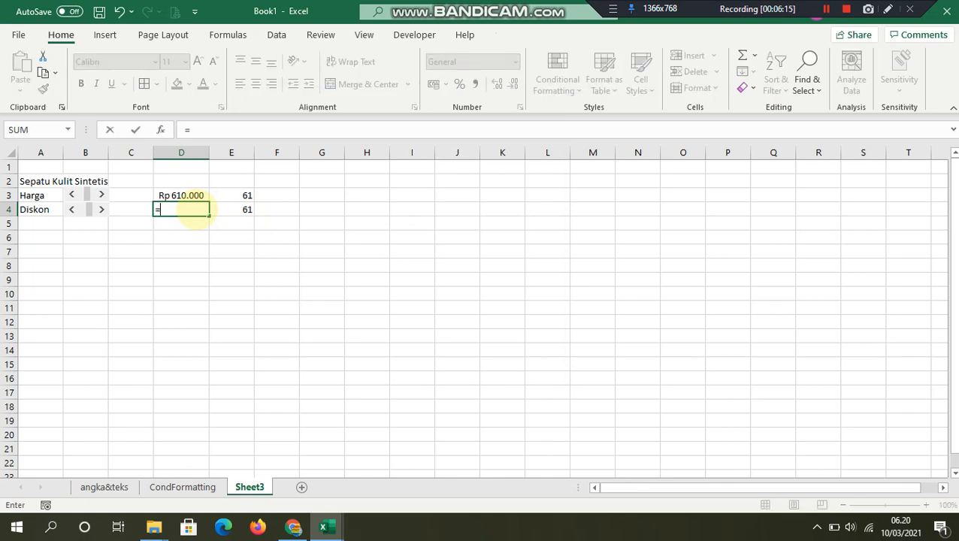
pyautogui.click(224, 210)
pyautogui.write('/')
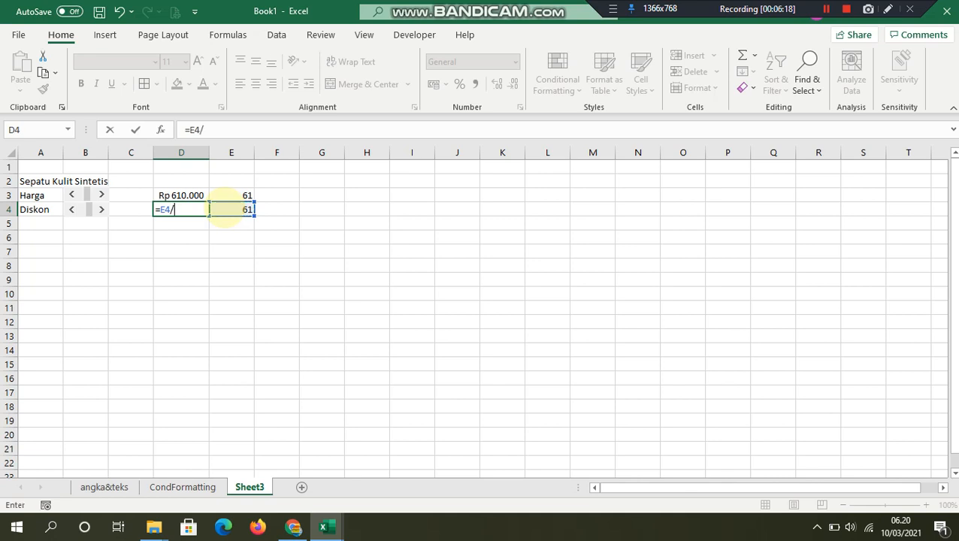
pyautogui.write('100')
pyautogui.press('Return')
pyautogui.click(192, 209)
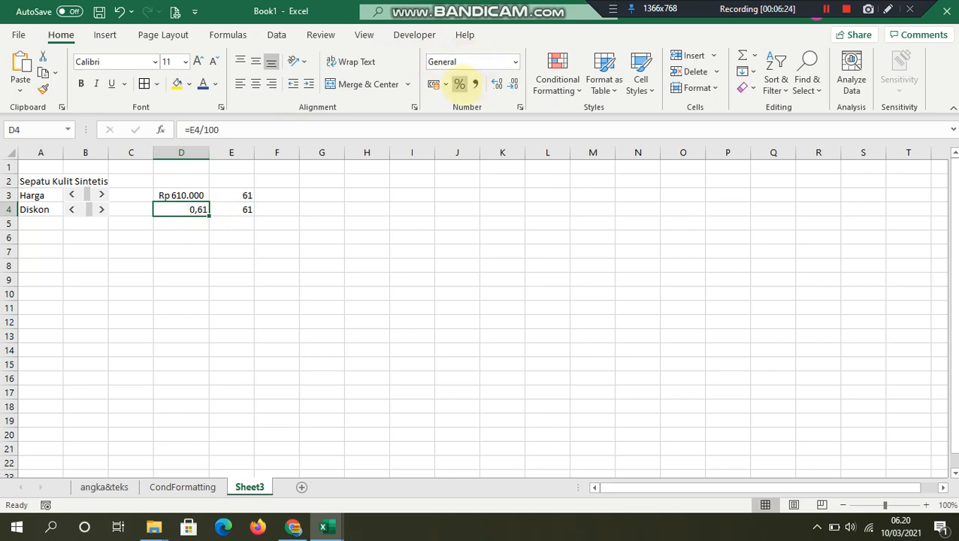
pyautogui.click(459, 84)
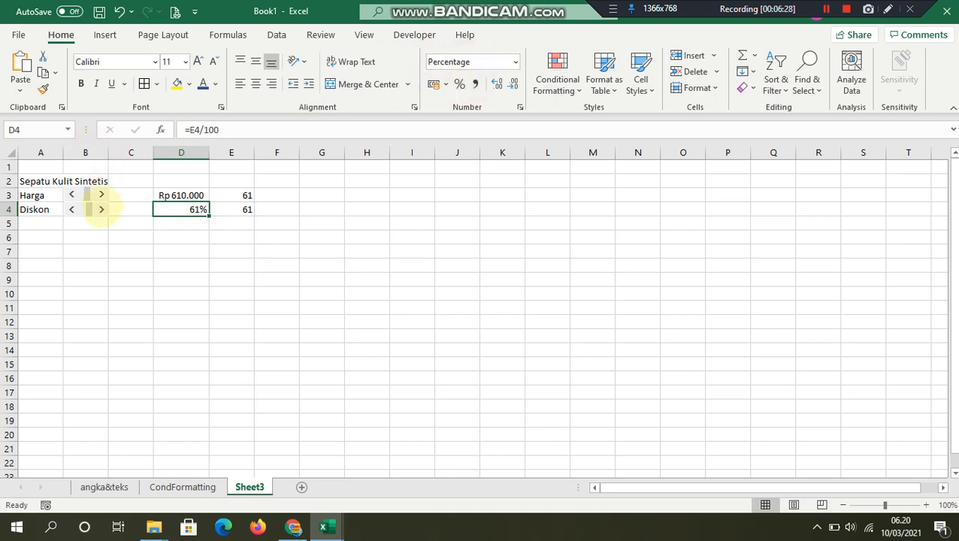
# - Test the Diskon scroll bar in both directions and bring the discount down to 10%
pyautogui.click(100, 209)
pyautogui.click(100, 209)
pyautogui.click(101, 209)
pyautogui.click(100, 209)
pyautogui.moveTo(72, 208); pyautogui.dragTo(72, 209)
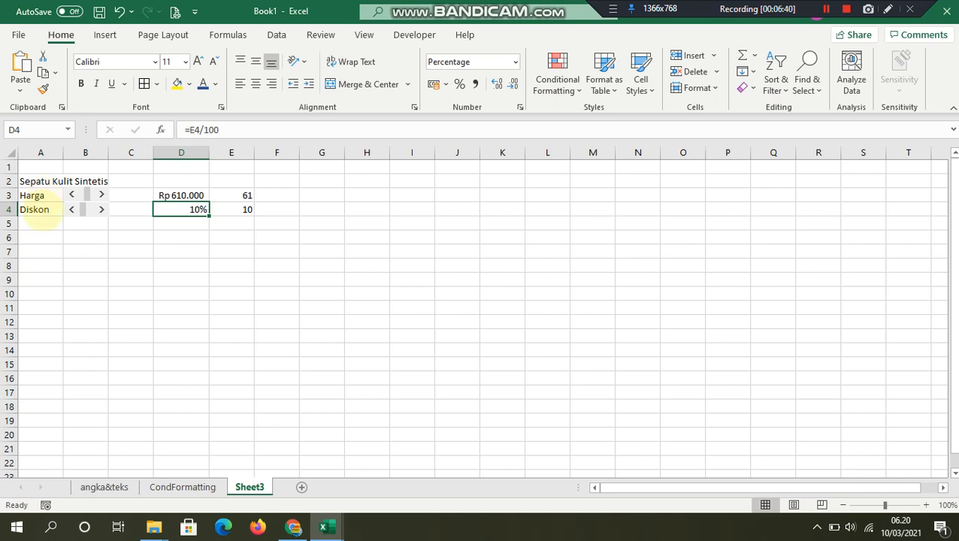
# - Enter the label PPN in cell A5 and the tax rate 10% in cell D5
pyautogui.click(40, 222)
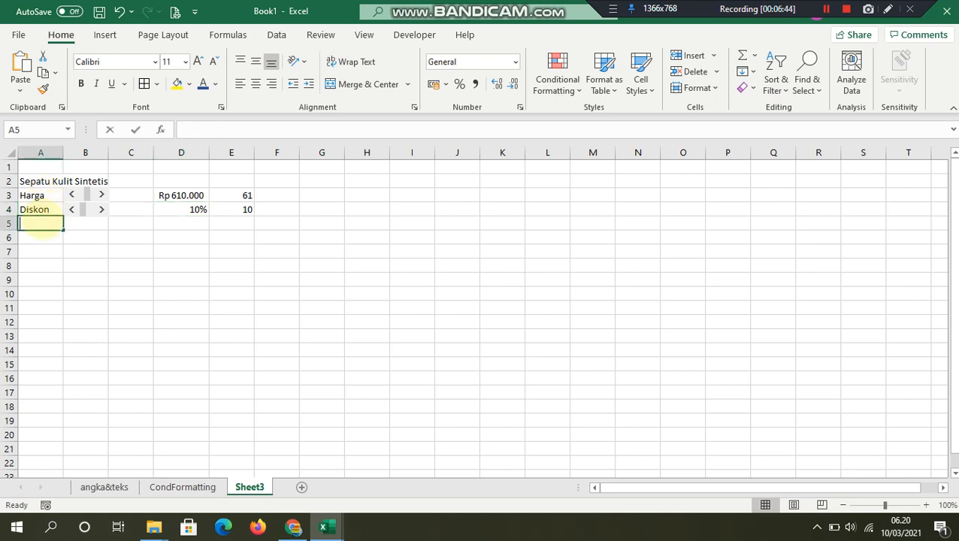
pyautogui.write('HRG')
pyautogui.press('BackSpace')
pyautogui.press('BackSpace')
pyautogui.press('BackSpace')
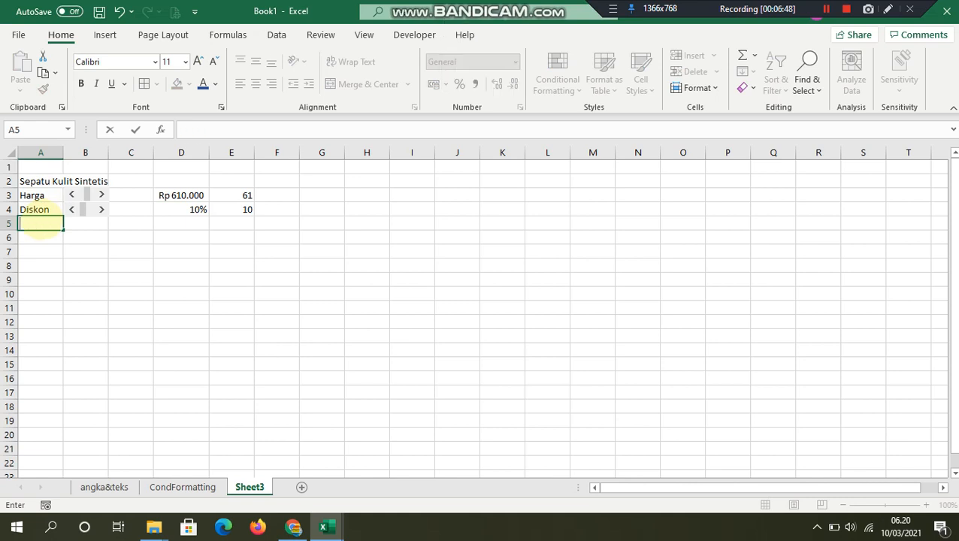
pyautogui.write('PPN')
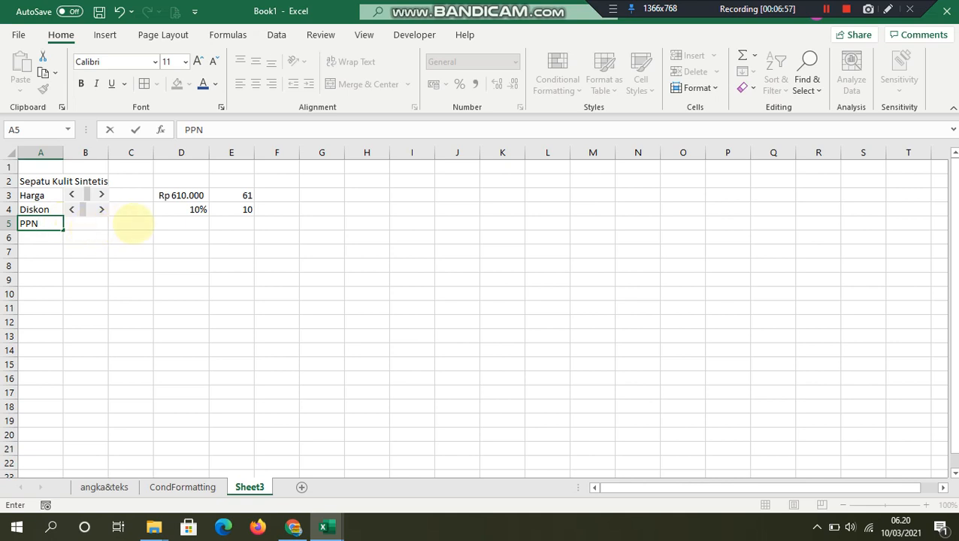
pyautogui.click(192, 230)
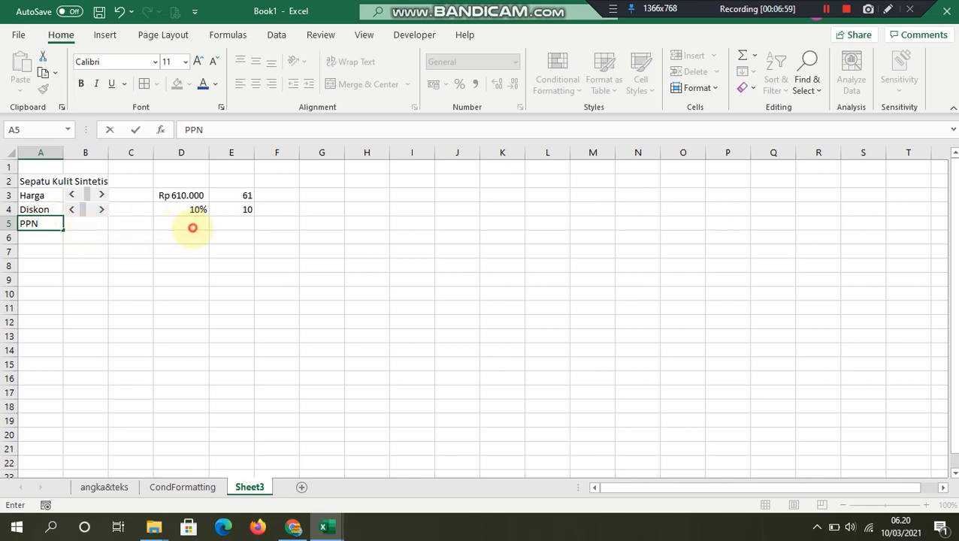
pyautogui.write('10%')
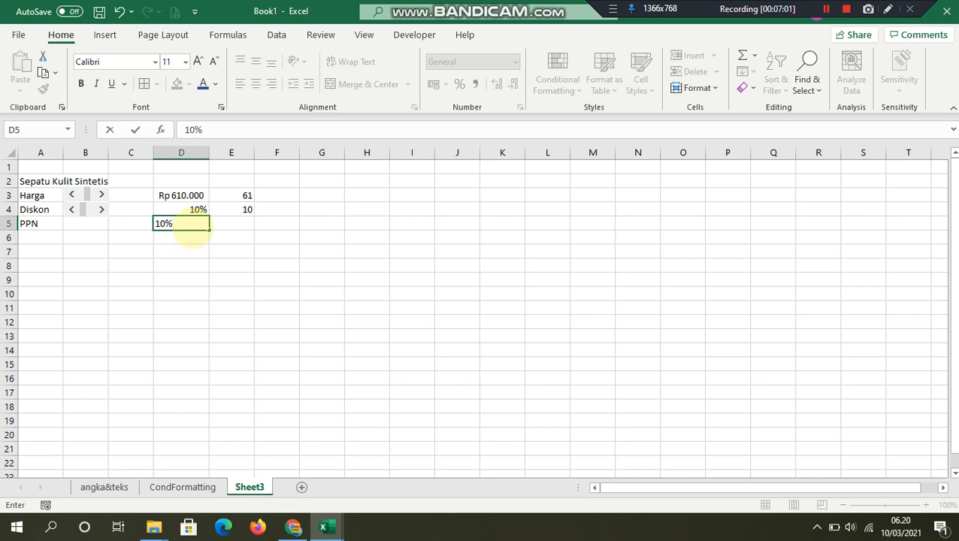
pyautogui.press('Return')
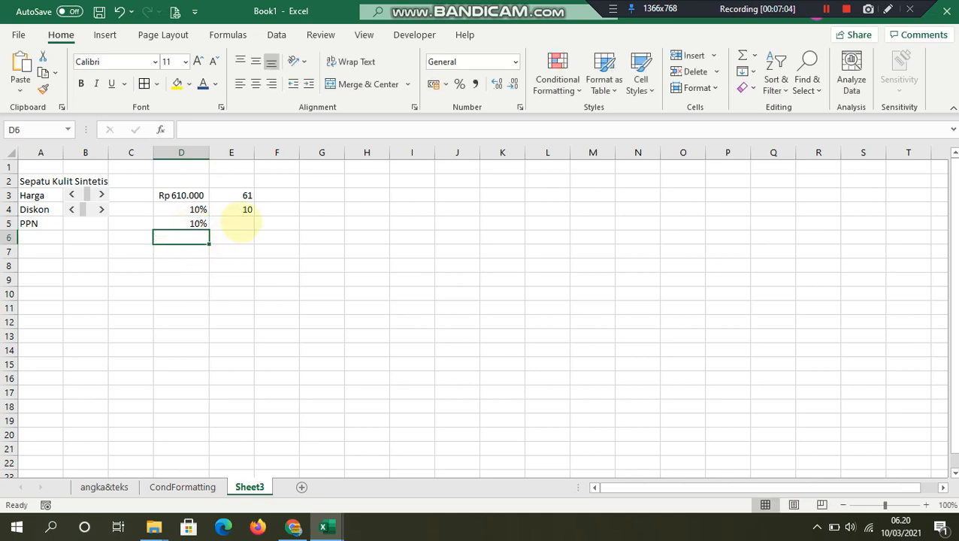
# - Enter the label Net Price in cell A6
pyautogui.click(37, 237)
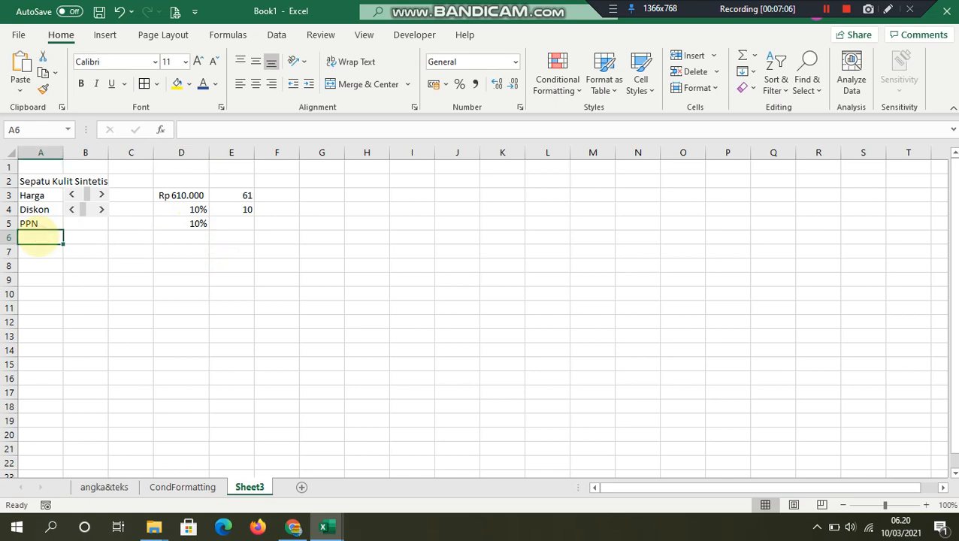
pyautogui.write('Net')
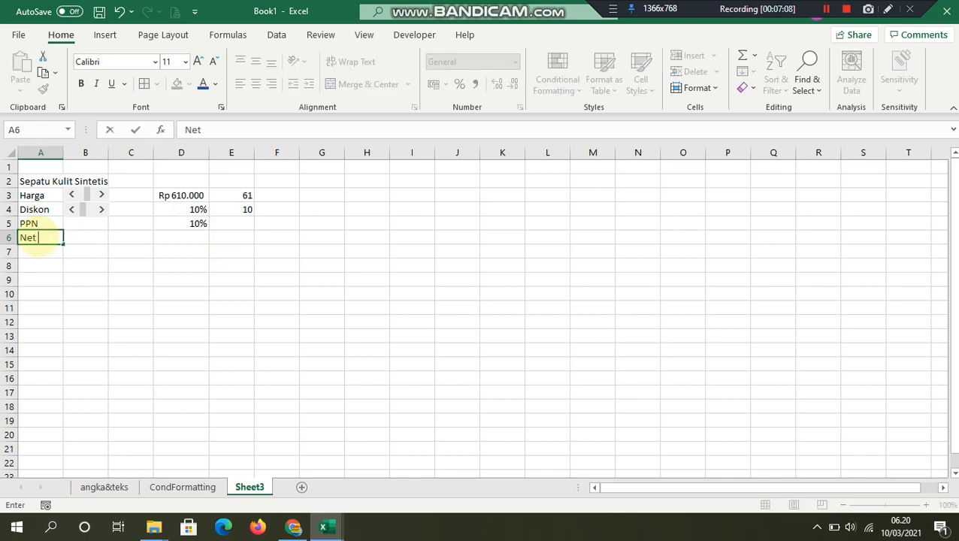
pyautogui.write(' Price')
pyautogui.press('Tab')
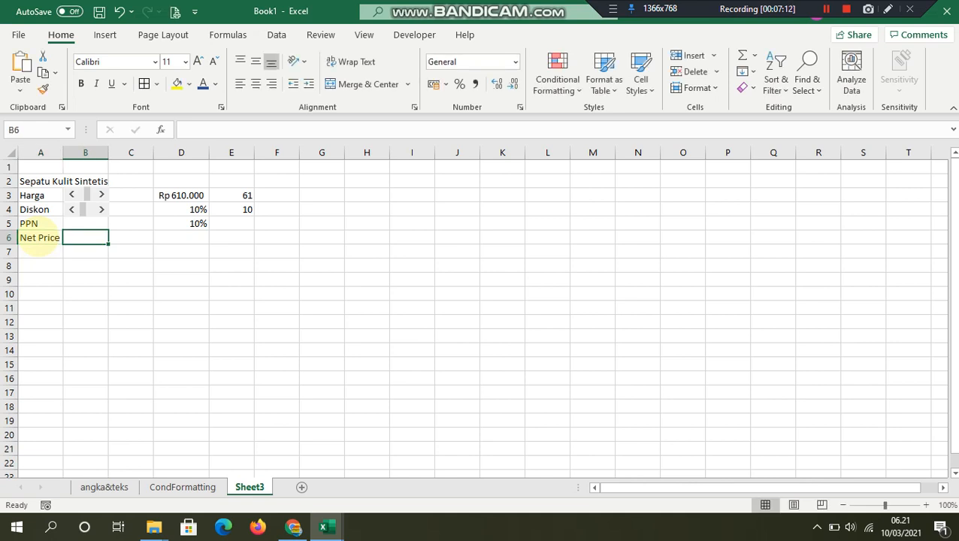
# - Calculate the net price in cell D6 with the formula =D3+(D3*D5)-(D3*D4)
pyautogui.click(181, 241)
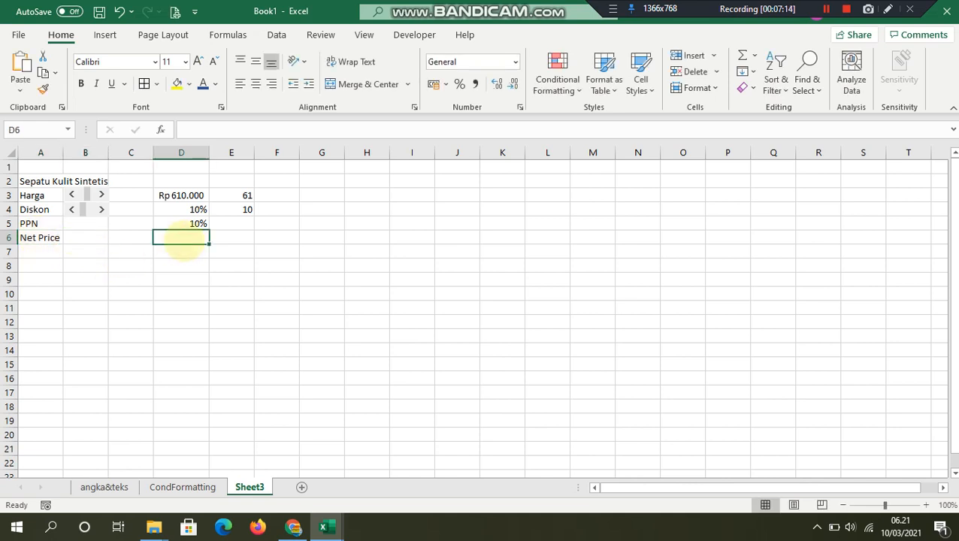
pyautogui.write('=')
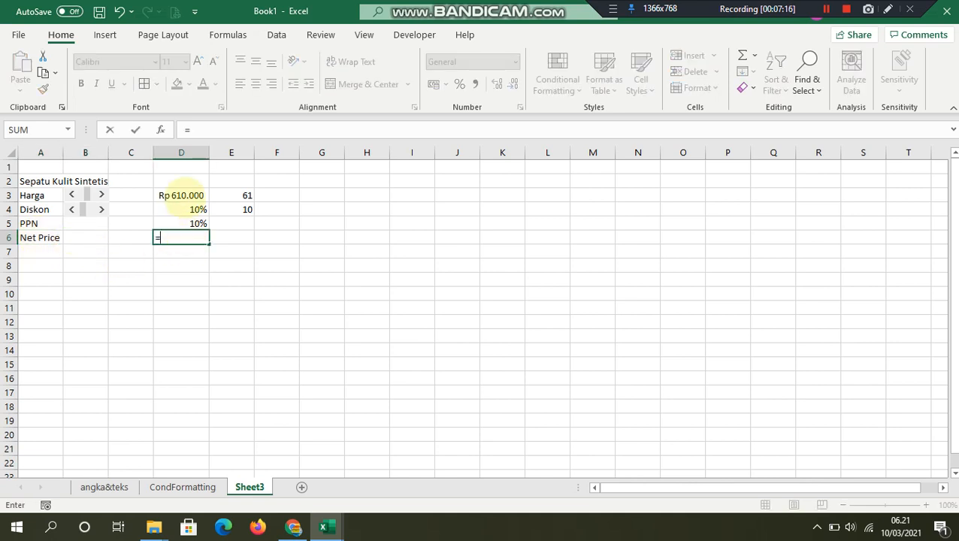
pyautogui.click(182, 192)
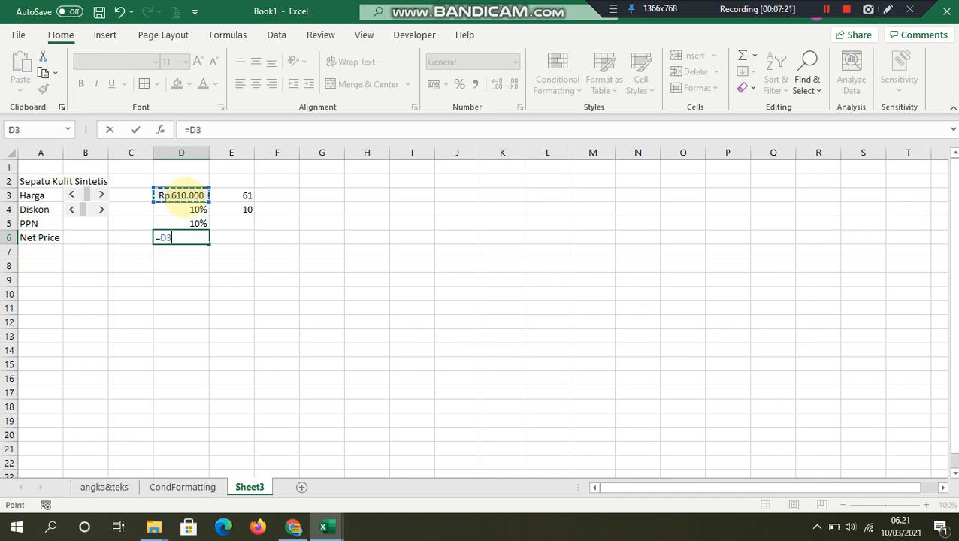
pyautogui.write('+(')
pyautogui.click(182, 194)
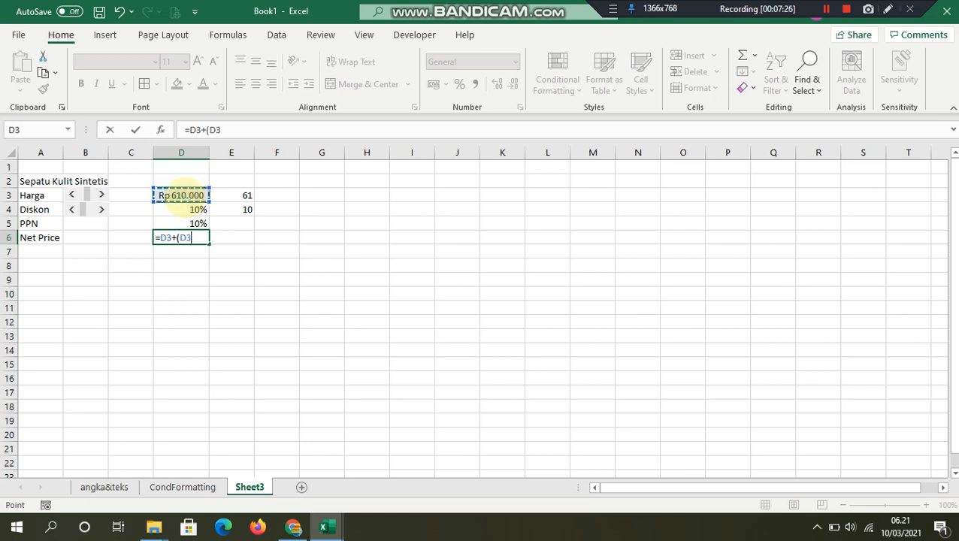
pyautogui.write('*')
pyautogui.click(173, 224)
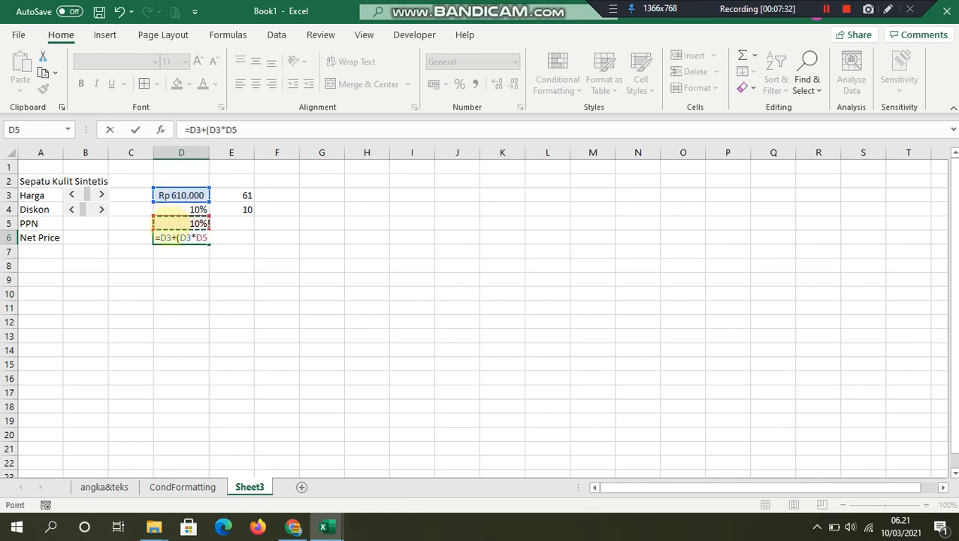
pyautogui.write(')-')
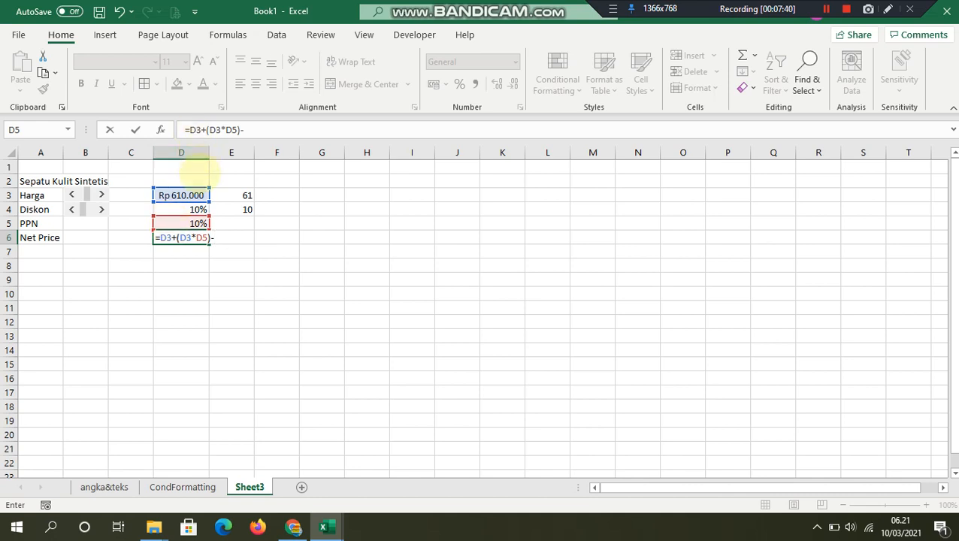
pyautogui.click(194, 196)
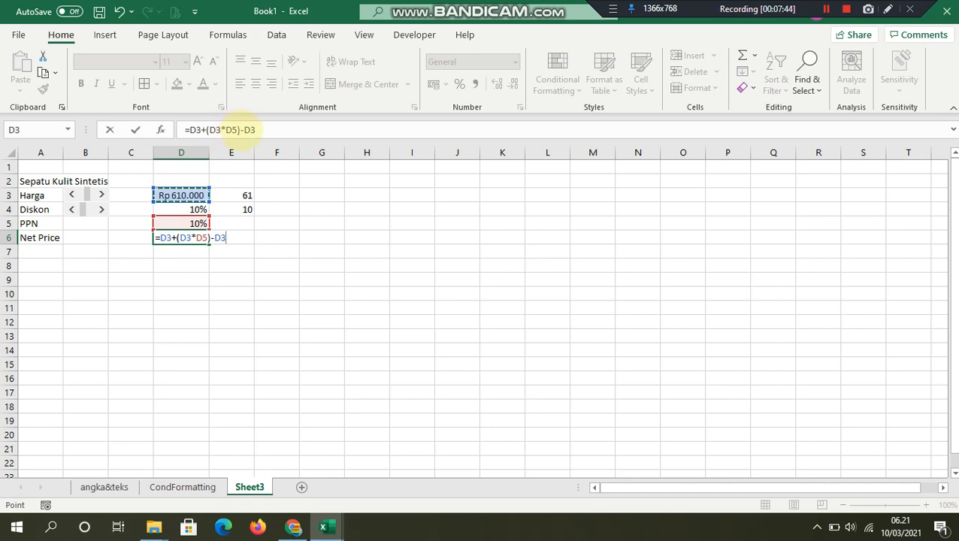
pyautogui.click(242, 130)
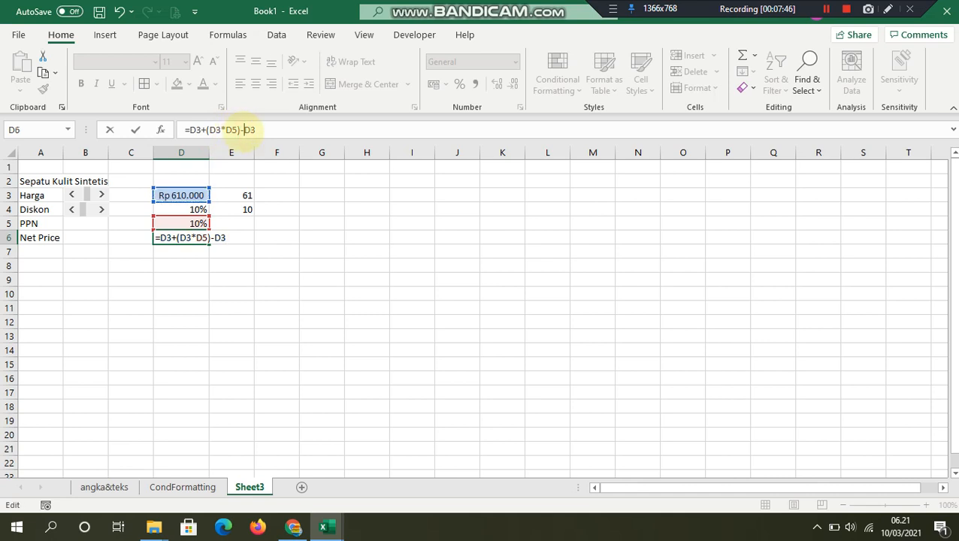
pyautogui.write('(')
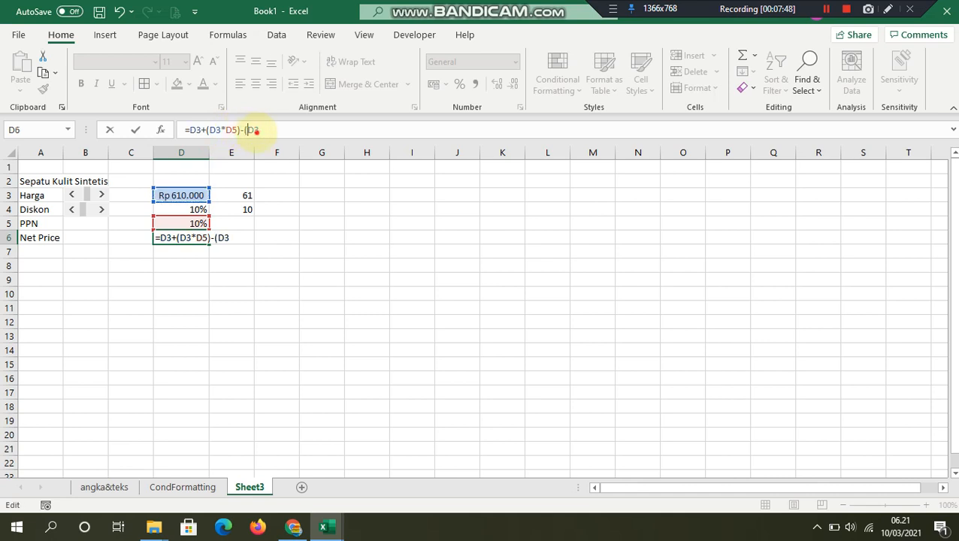
pyautogui.click(258, 130)
pyautogui.write('*')
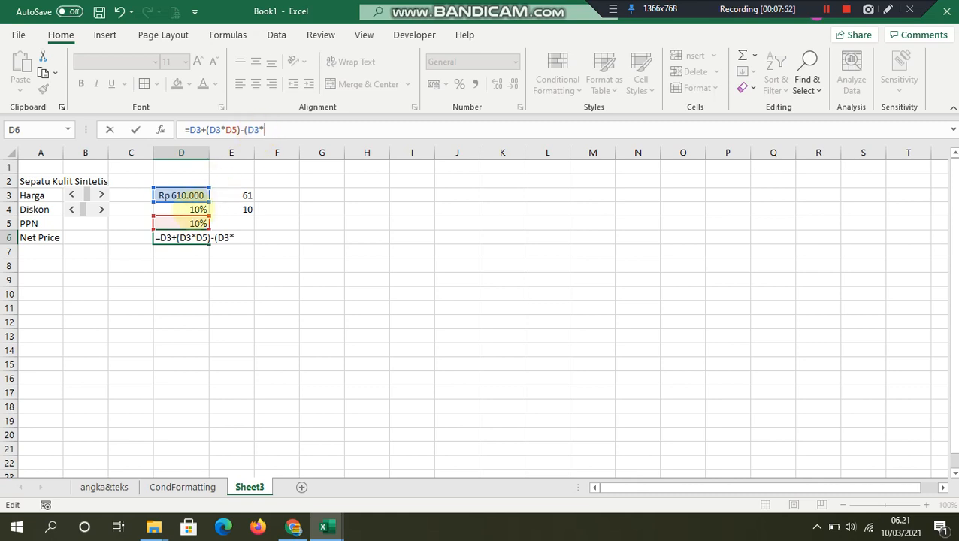
pyautogui.click(197, 210)
pyautogui.write(')')
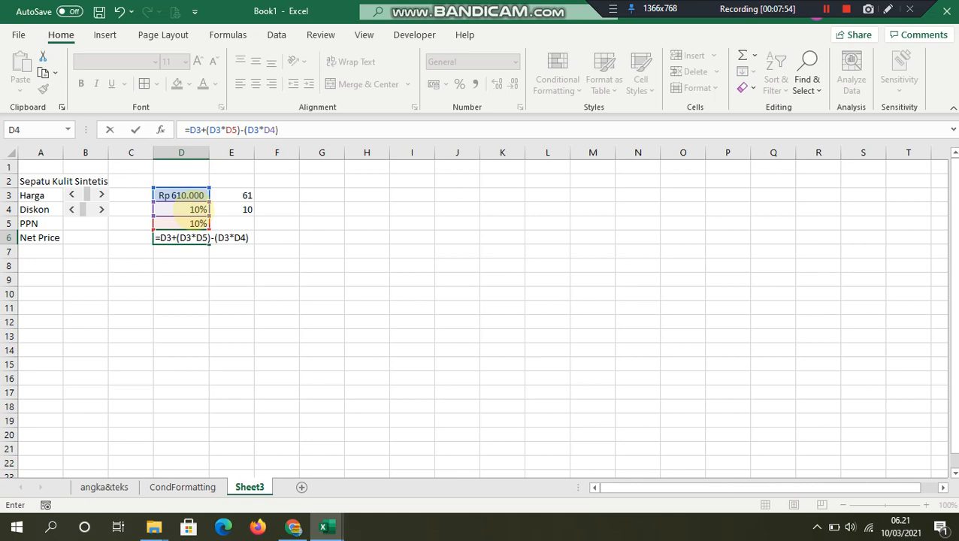
pyautogui.press('Return')
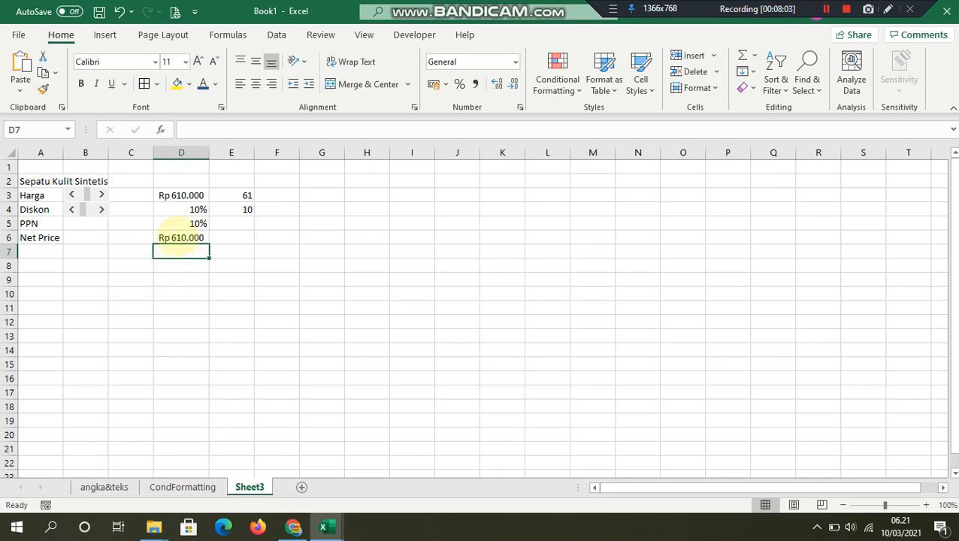
# - Use the two scroll bars to set the Harga to Rp 620.000 and the Diskon to 50%
pyautogui.click(100, 194)
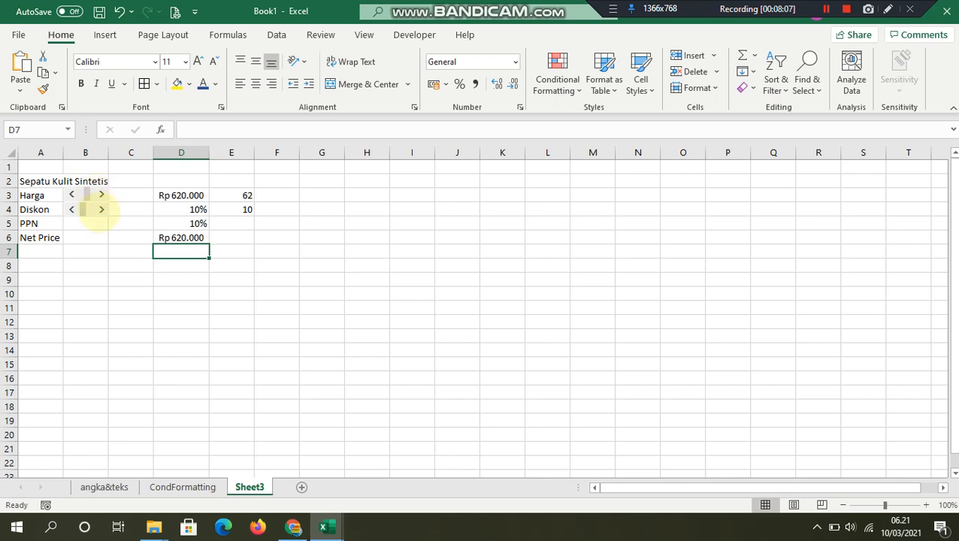
pyautogui.click(101, 210)
pyautogui.click(101, 211)
pyautogui.click(101, 210)
pyautogui.click(101, 210)
pyautogui.click(91, 211)
pyautogui.click(91, 211)
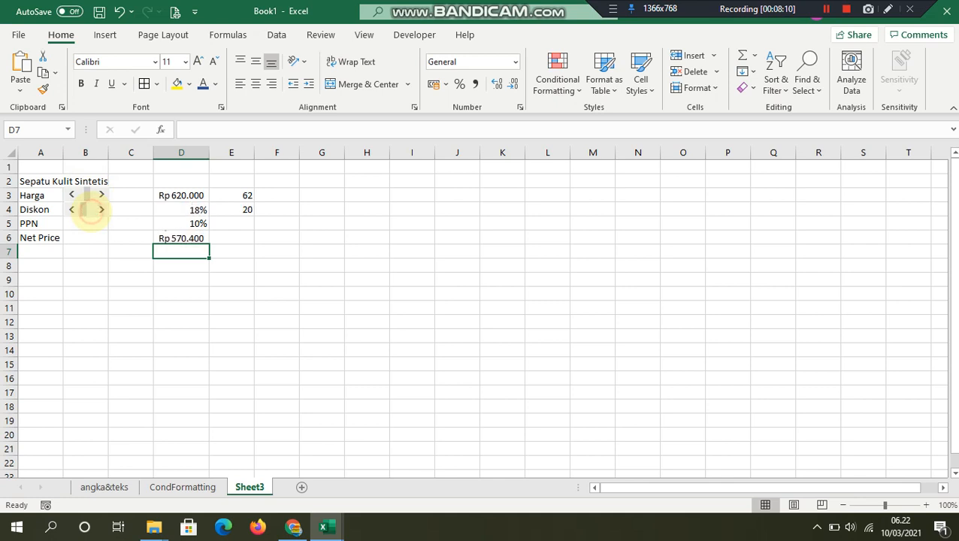
pyautogui.click(88, 211)
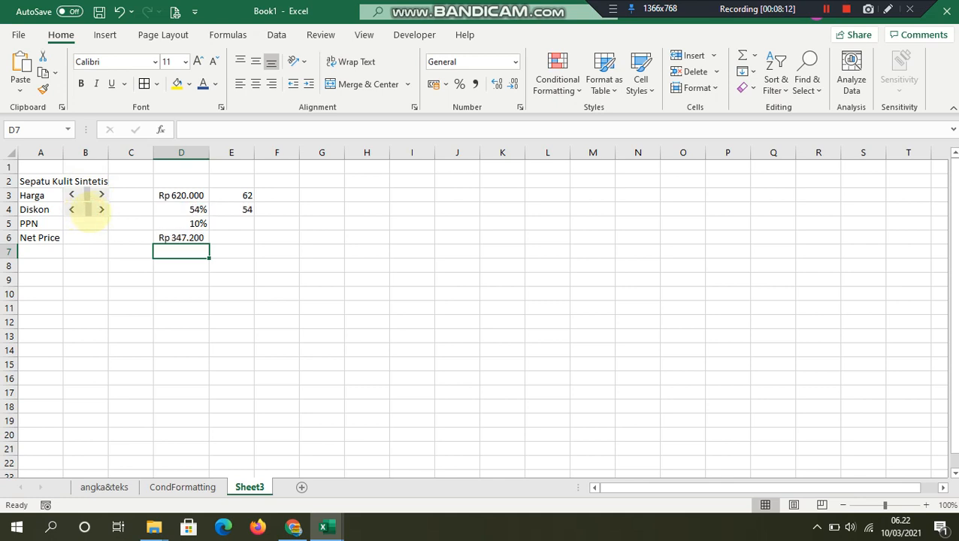
pyautogui.click(71, 210)
pyautogui.click(71, 209)
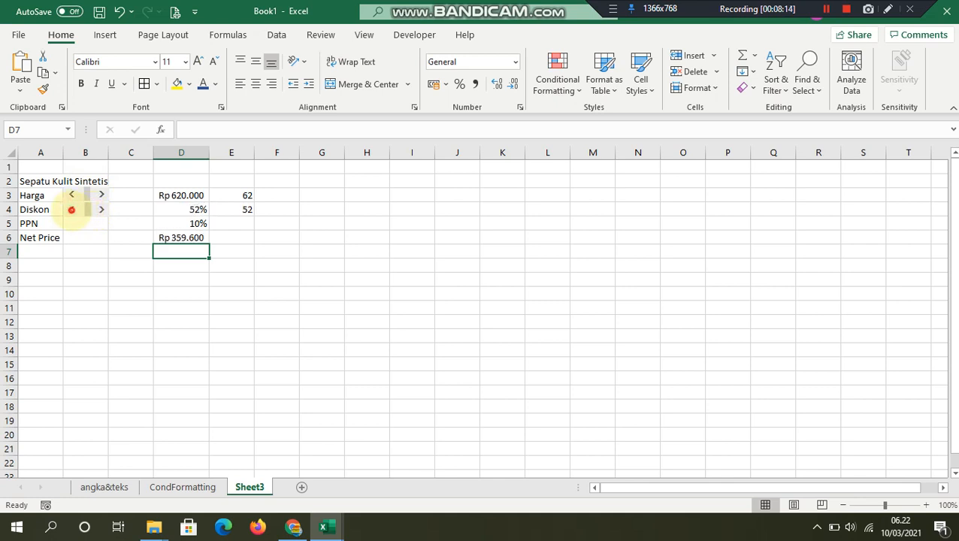
pyautogui.click(71, 210)
pyautogui.click(72, 209)
pyautogui.click(72, 210)
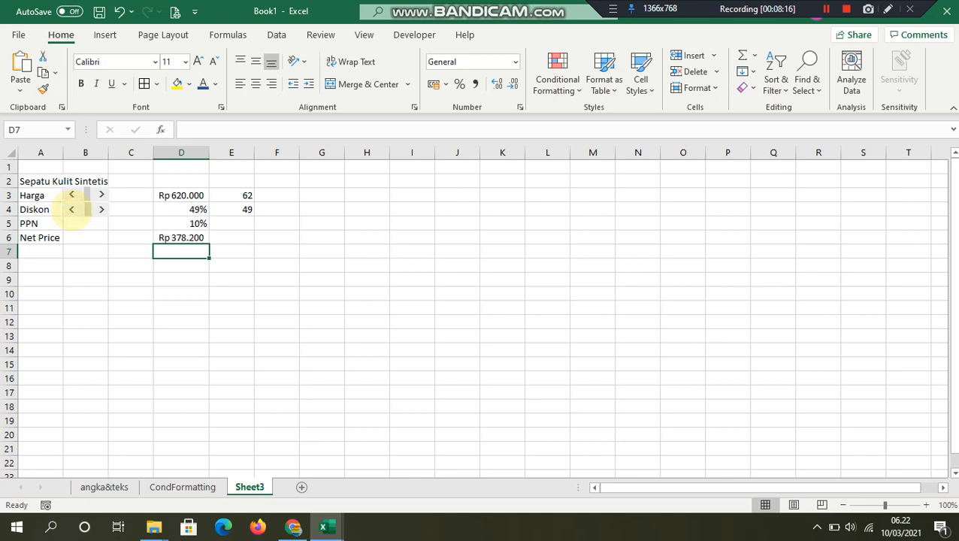
pyautogui.click(100, 210)
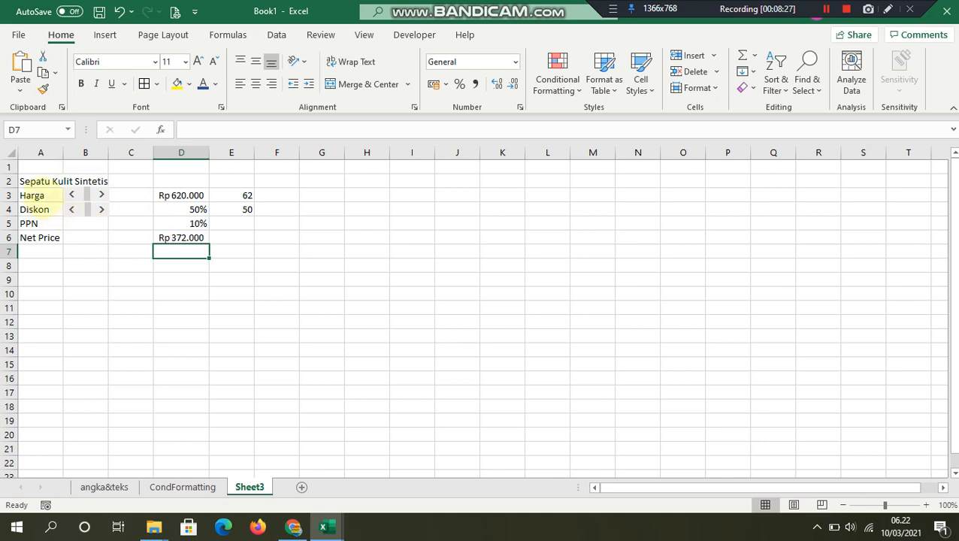
# - Apply all borders to A2:D6 and merge and center the product title across A2:D2
pyautogui.moveTo(34, 184); pyautogui.dragTo(186, 236)
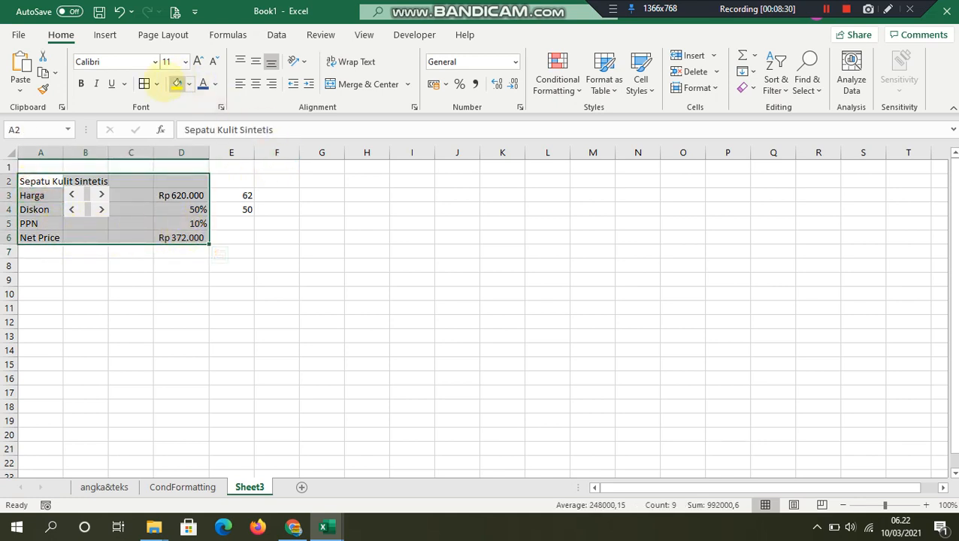
pyautogui.click(144, 84)
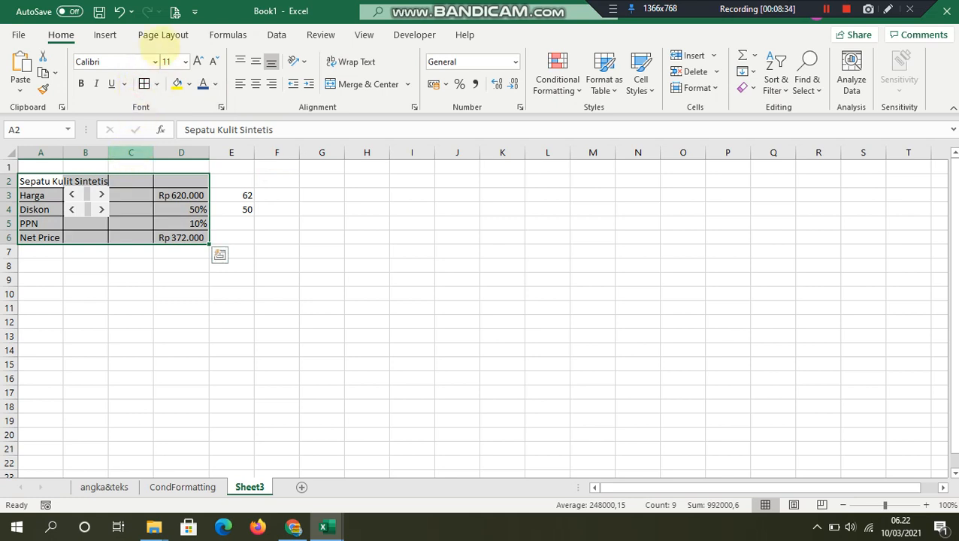
pyautogui.moveTo(54, 181); pyautogui.dragTo(181, 180)
pyautogui.click(335, 84)
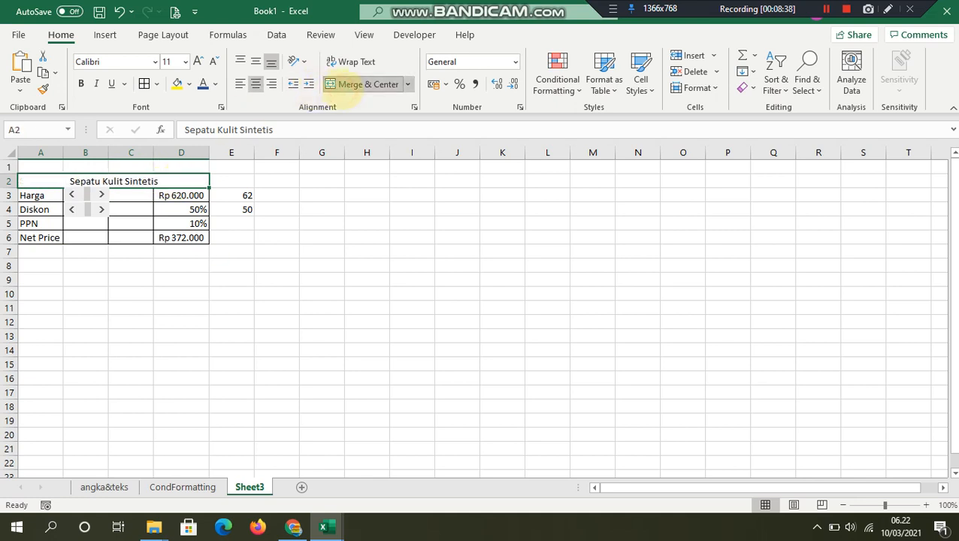
# - Format the merged product title with a yellow fill, bold text and left alignment
pyautogui.click(177, 84)
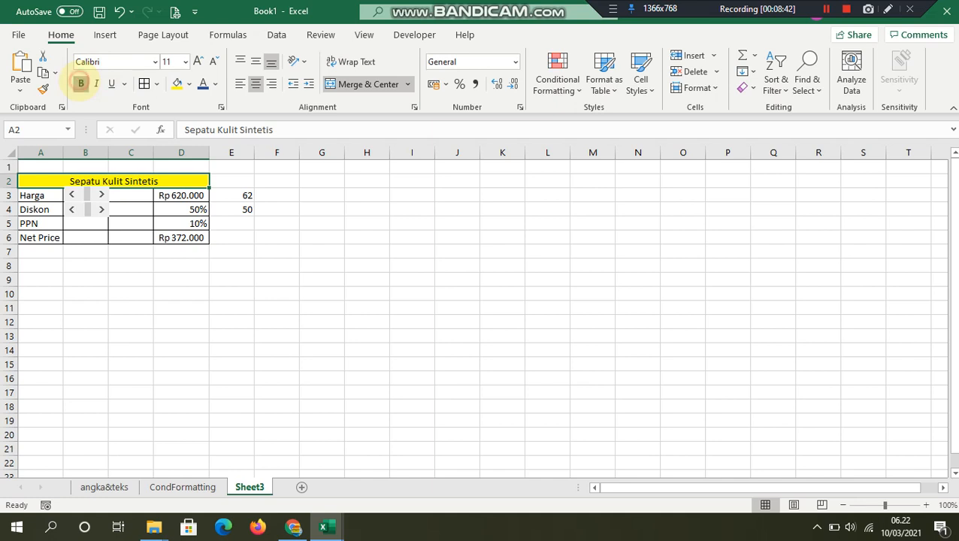
pyautogui.click(80, 84)
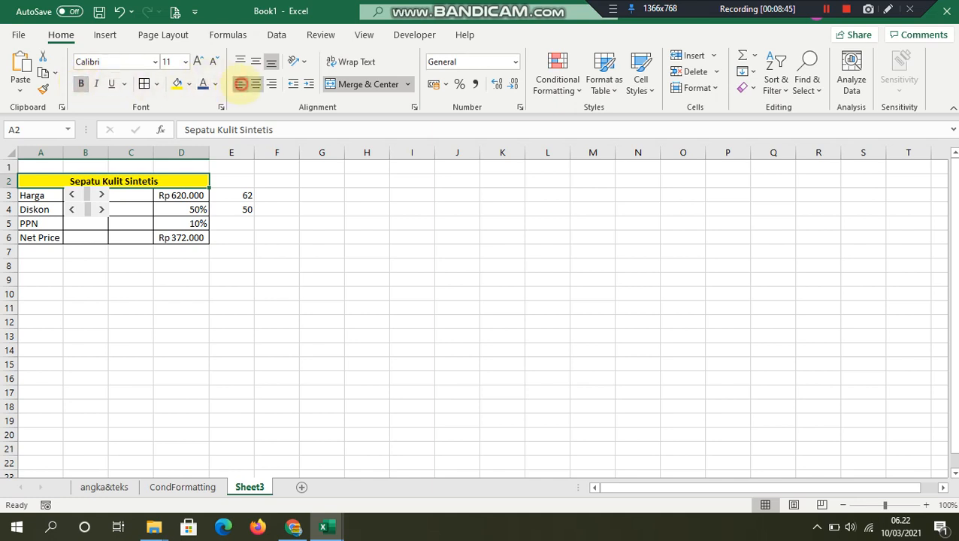
pyautogui.click(240, 83)
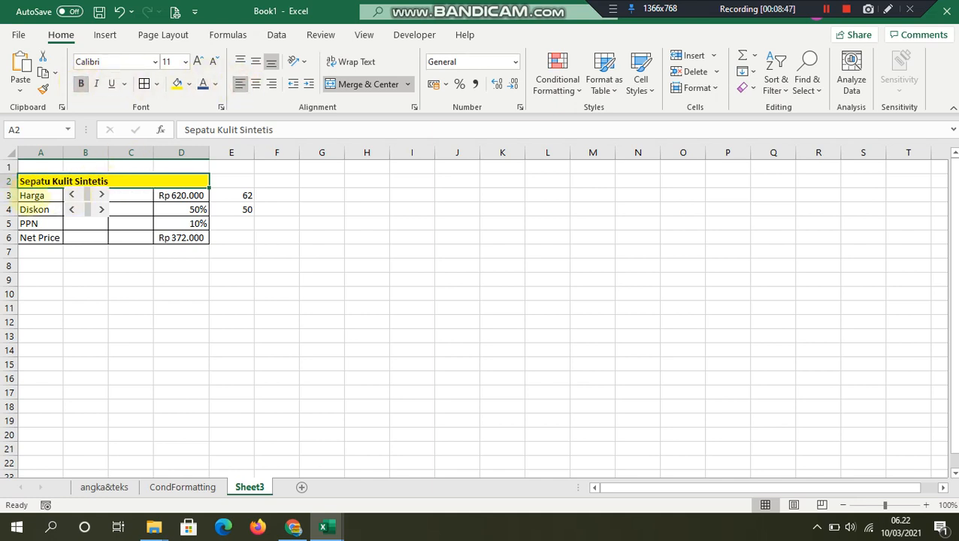
# - Fill the Harga, Diskon and PPN rows (A3:D5) with light green
pyautogui.moveTo(31, 197); pyautogui.dragTo(184, 227)
pyautogui.click(188, 83)
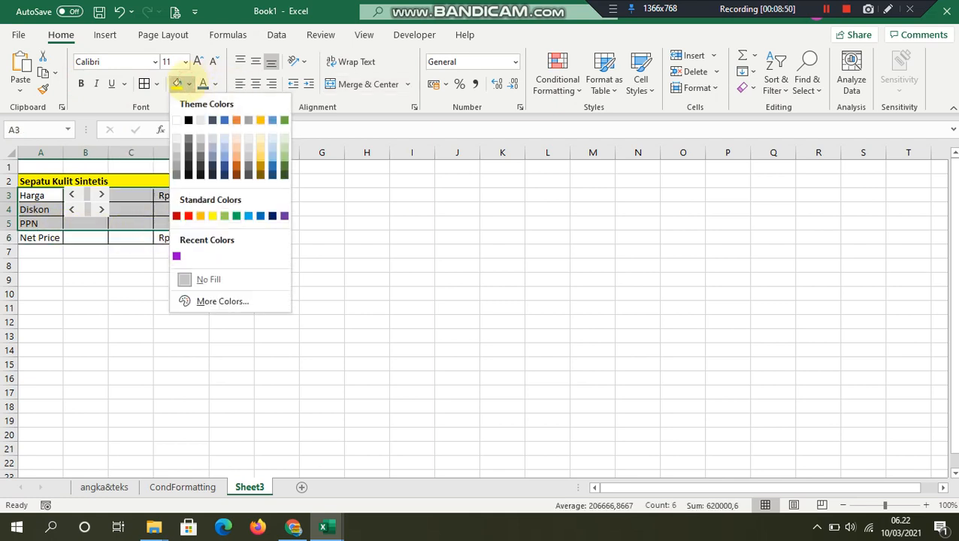
pyautogui.click(283, 154)
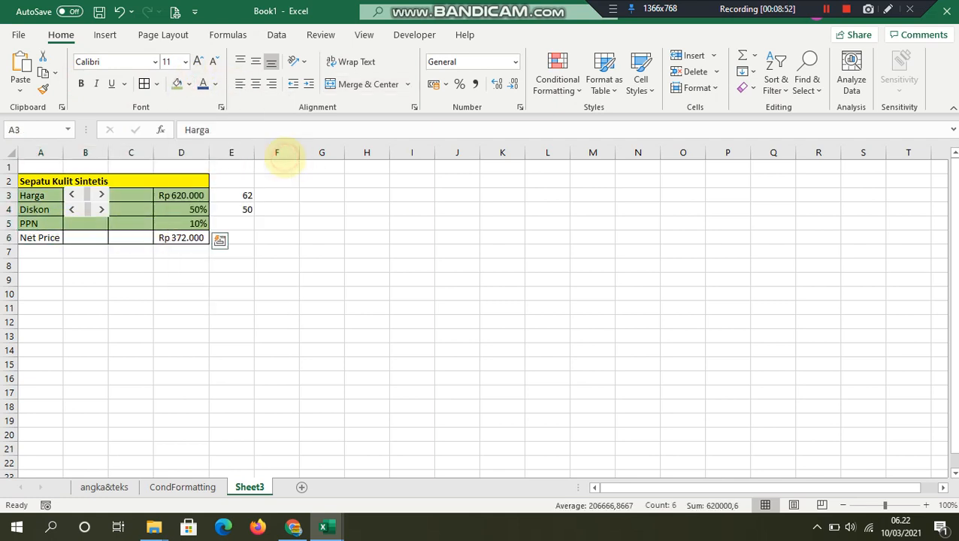
pyautogui.click(35, 274)
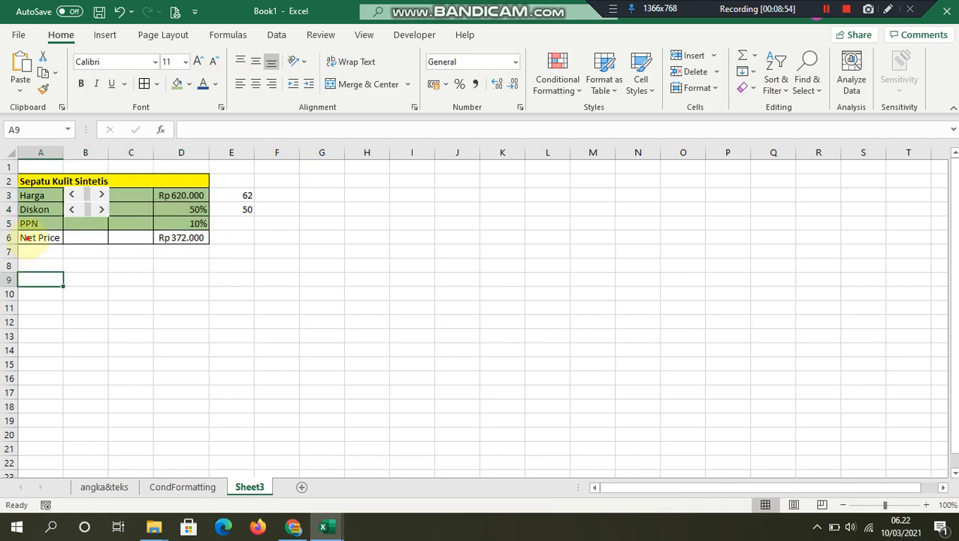
# - Merge and center the Net Price label across A6:C6, and format D6 with bold text and a light blue fill
pyautogui.moveTo(38, 237); pyautogui.dragTo(128, 237)
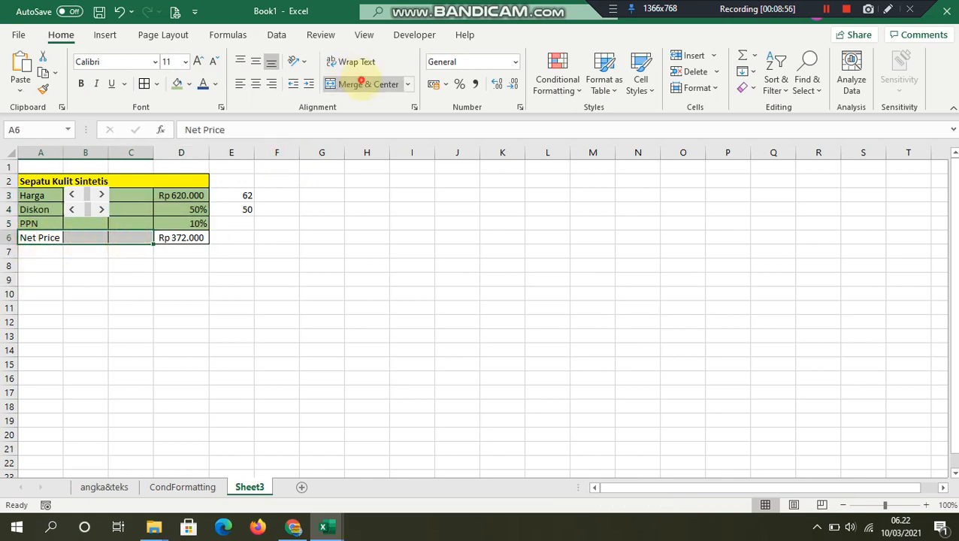
pyautogui.click(360, 83)
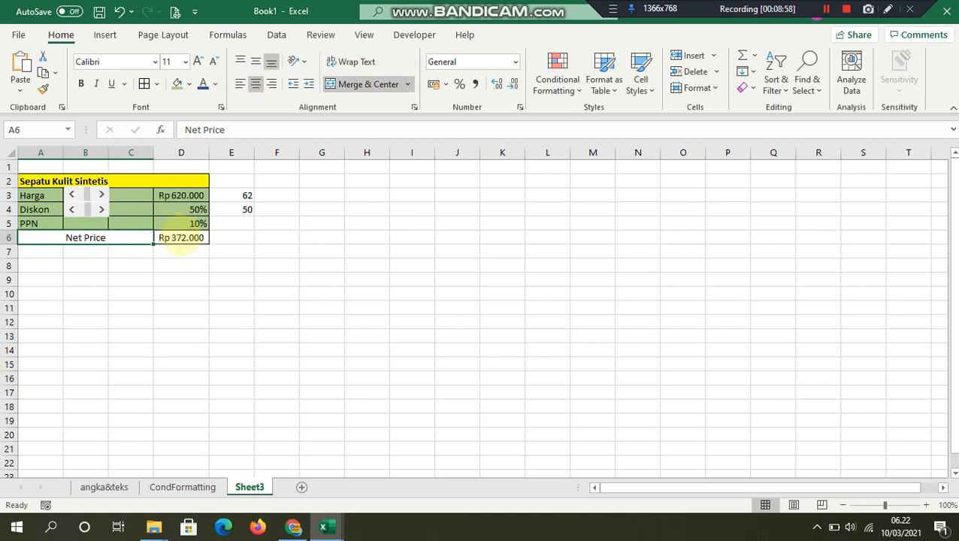
pyautogui.click(181, 237)
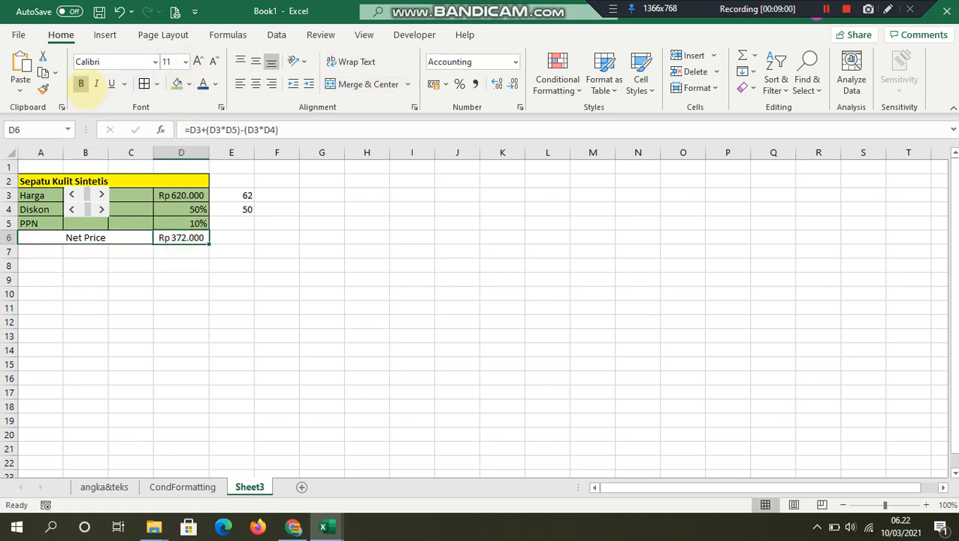
pyautogui.click(81, 83)
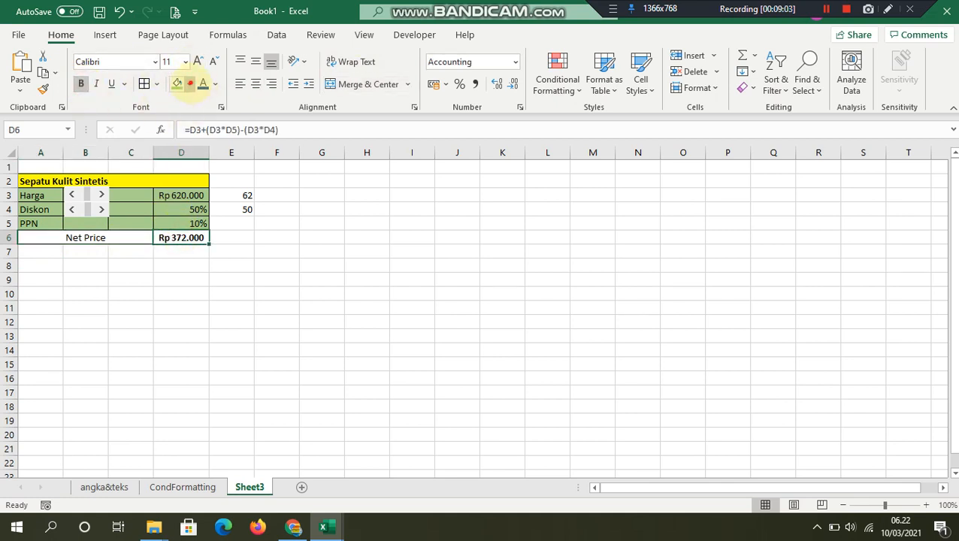
pyautogui.click(190, 83)
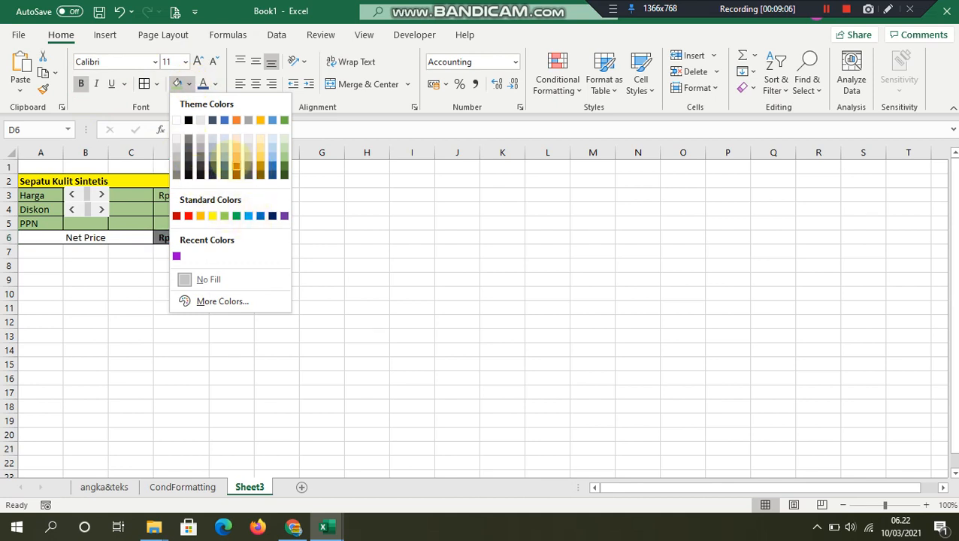
pyautogui.click(224, 156)
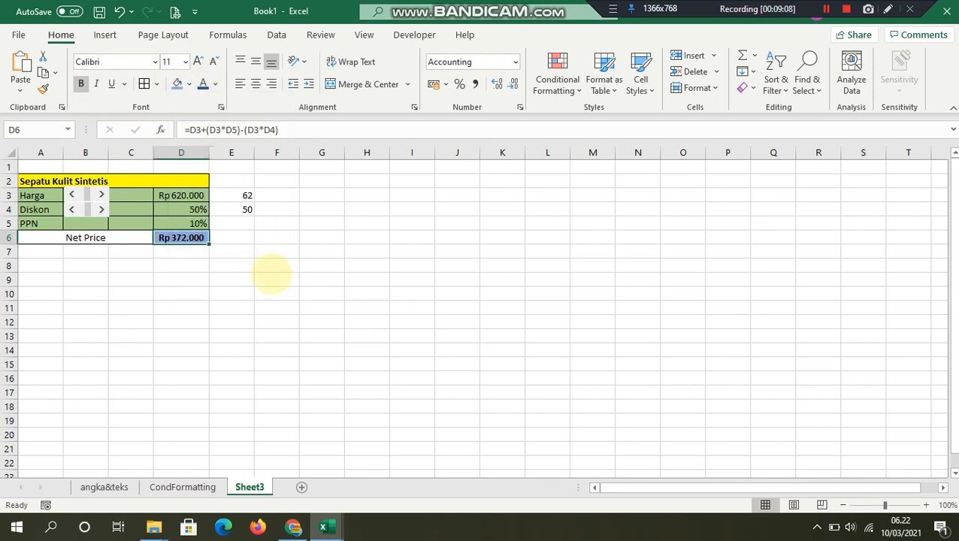
pyautogui.click(276, 279)
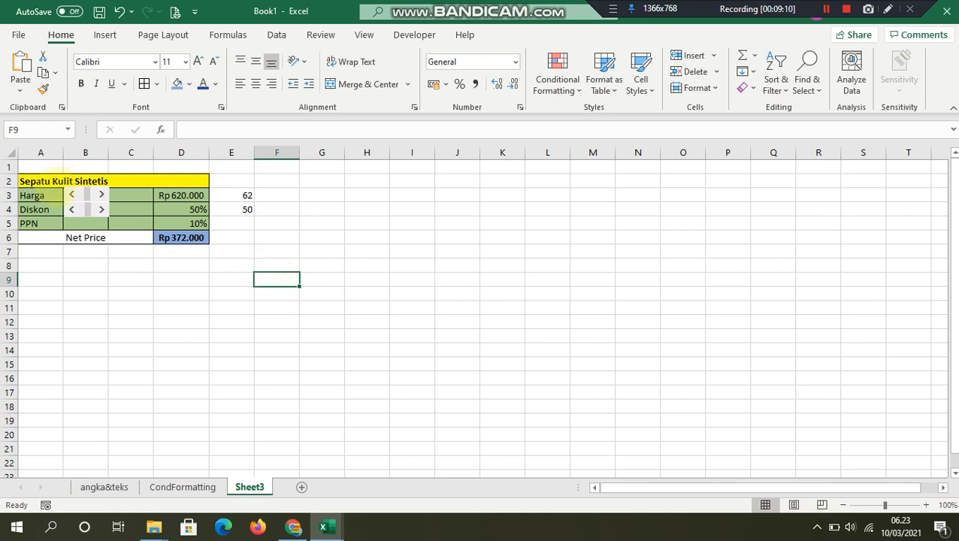
# - Make the title row 2 slightly taller and set the Harga to Rp 530.000 with its scroll bar
pyautogui.moveTo(9, 187); pyautogui.dragTo(9, 188)
pyautogui.click(71, 192)
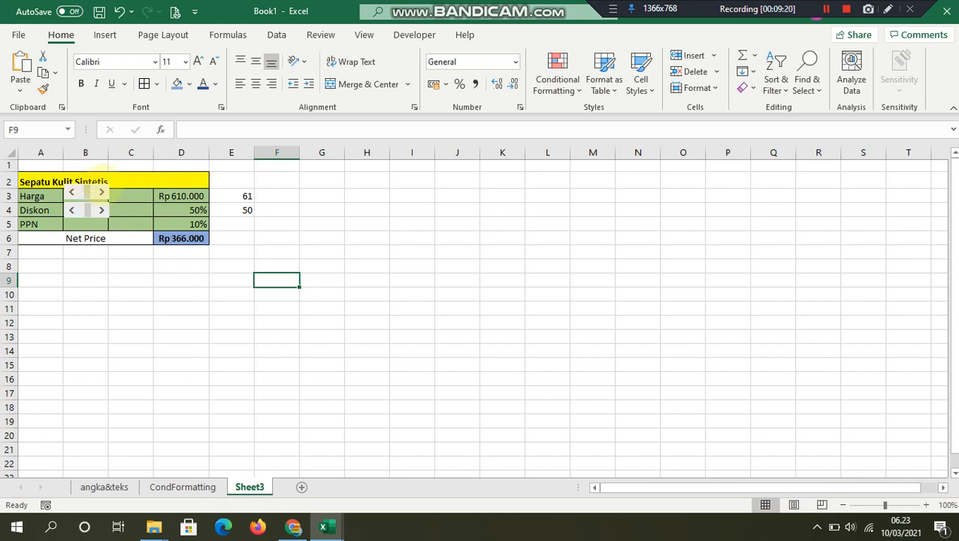
pyautogui.click(102, 192)
pyautogui.click(102, 193)
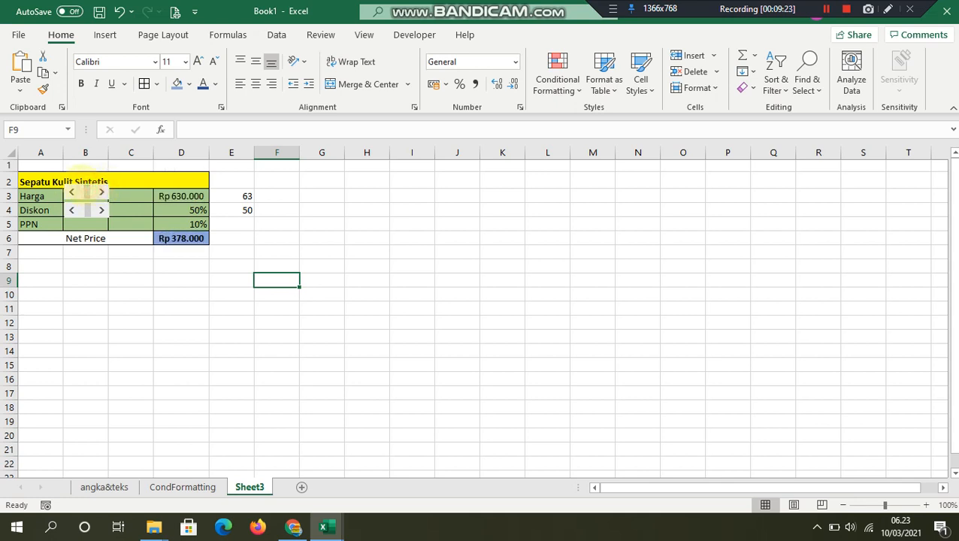
pyautogui.click(71, 193)
# - Move the Harga scroll bar down so it sits inside cell B3, directly above the Diskon scroll bar
pyautogui.rightClick(84, 190)
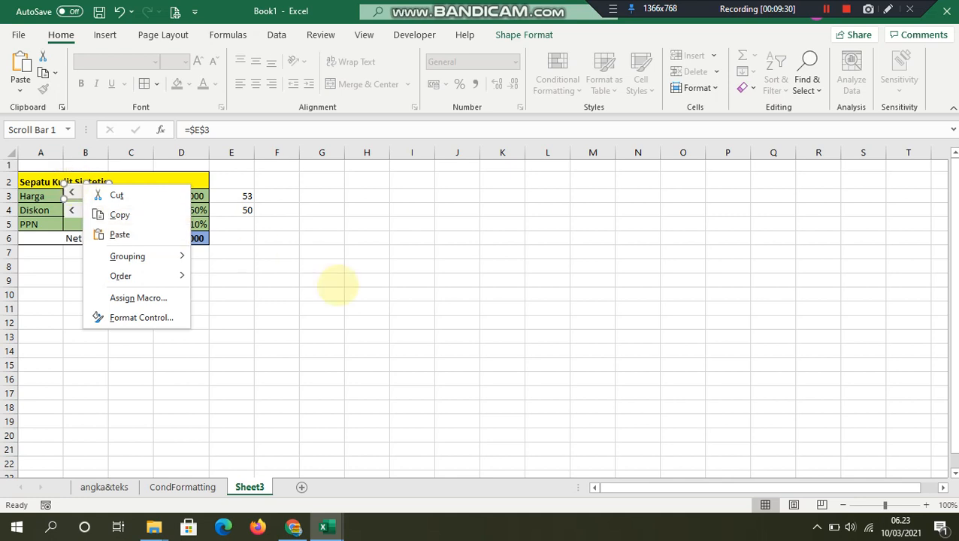
pyautogui.click(338, 285)
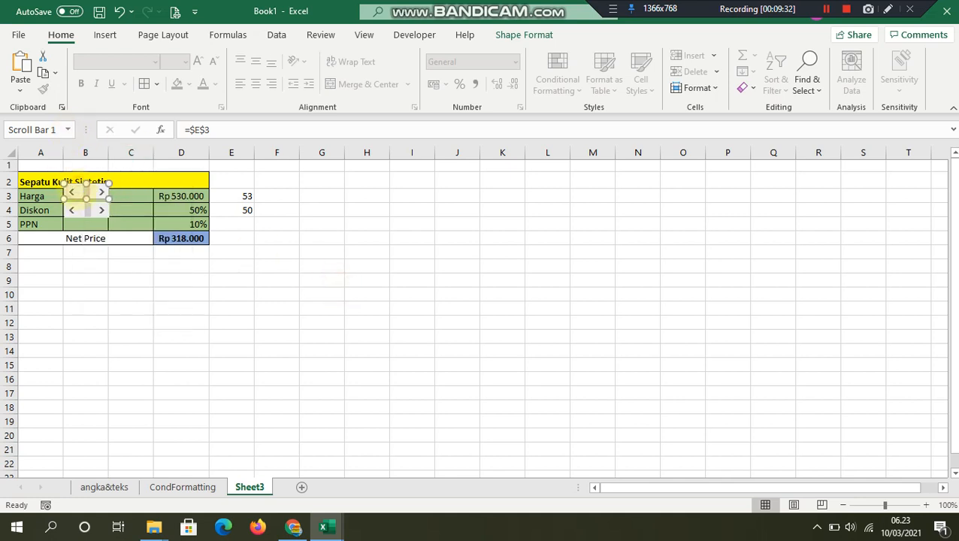
pyautogui.moveTo(77, 193); pyautogui.dragTo(83, 197)
pyautogui.click(201, 294)
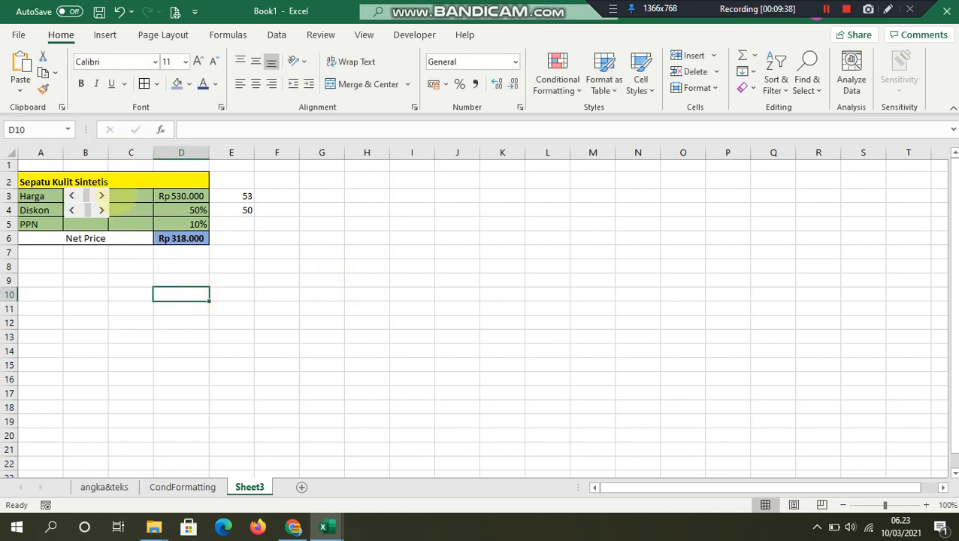
# - Hide the scroll bars' linked values in E3:E4 by setting their font color to white
pyautogui.click(268, 278)
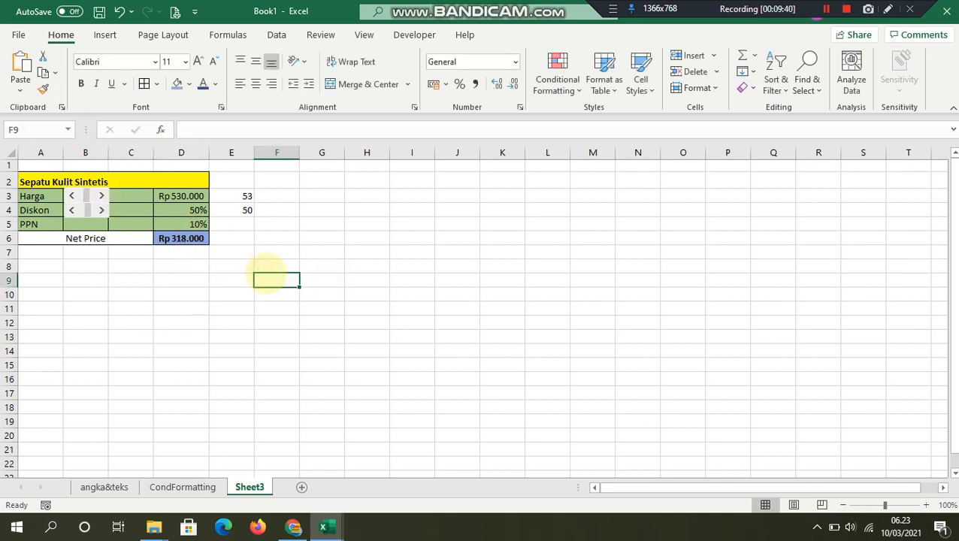
pyautogui.moveTo(238, 195); pyautogui.dragTo(235, 213)
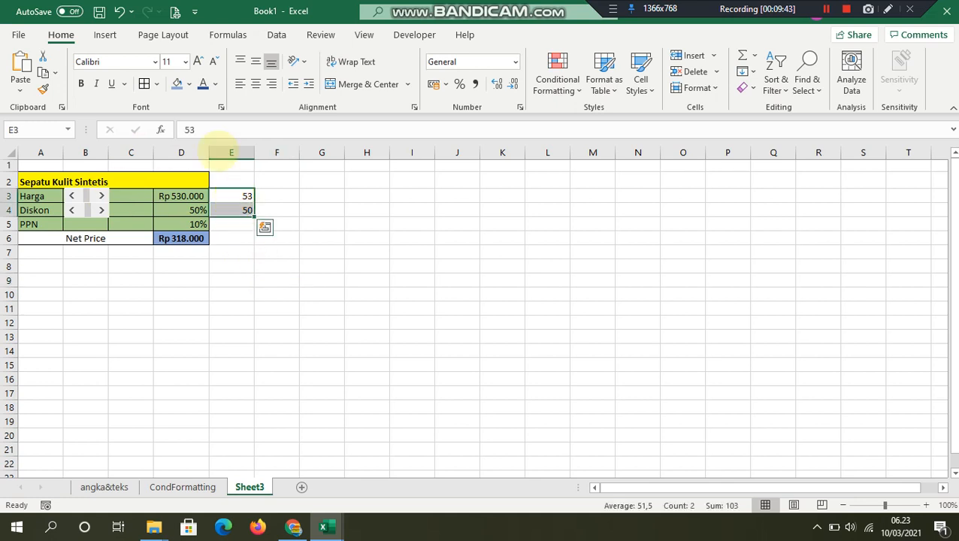
pyautogui.click(216, 83)
pyautogui.click(202, 141)
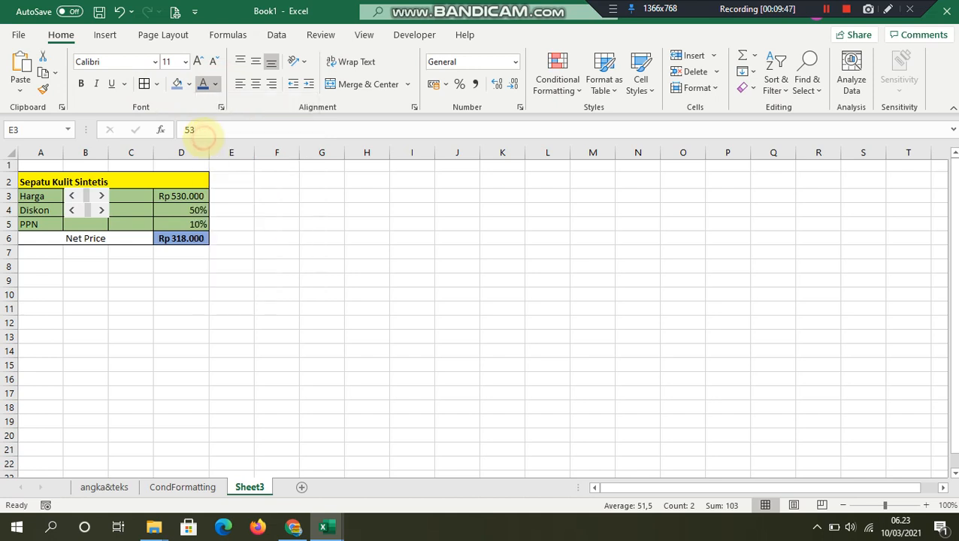
pyautogui.click(317, 207)
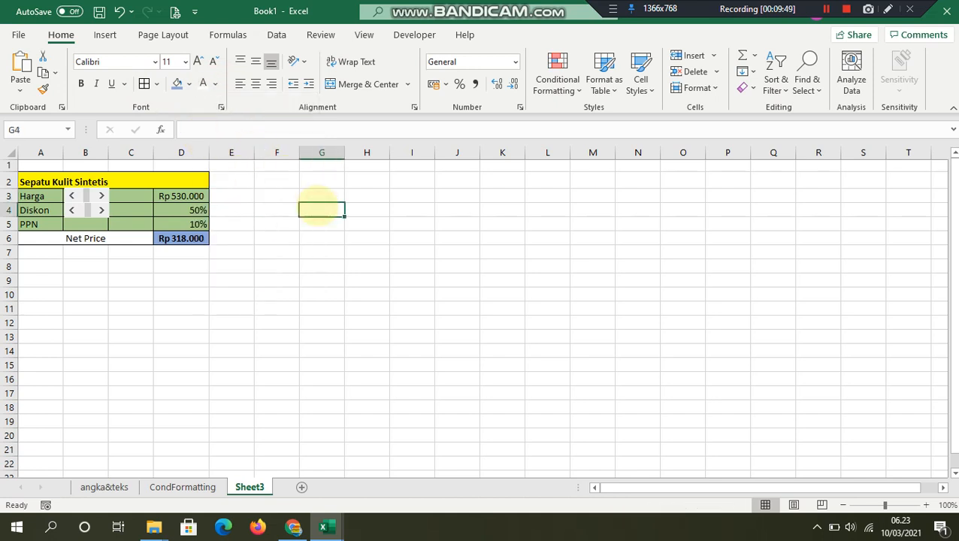